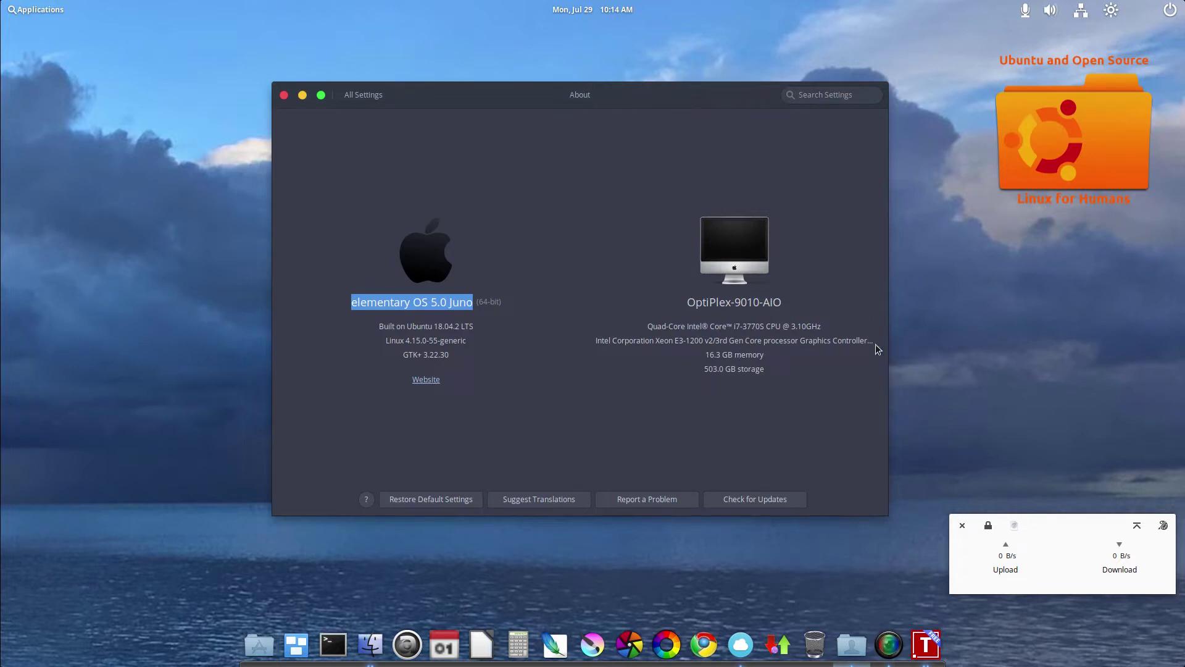
# Step: Highlight the graphics, 16.3 GB memory and 503.0 GB storage lines, then return to All Settings
pyautogui.moveTo(870, 340); pyautogui.dragTo(596, 327)
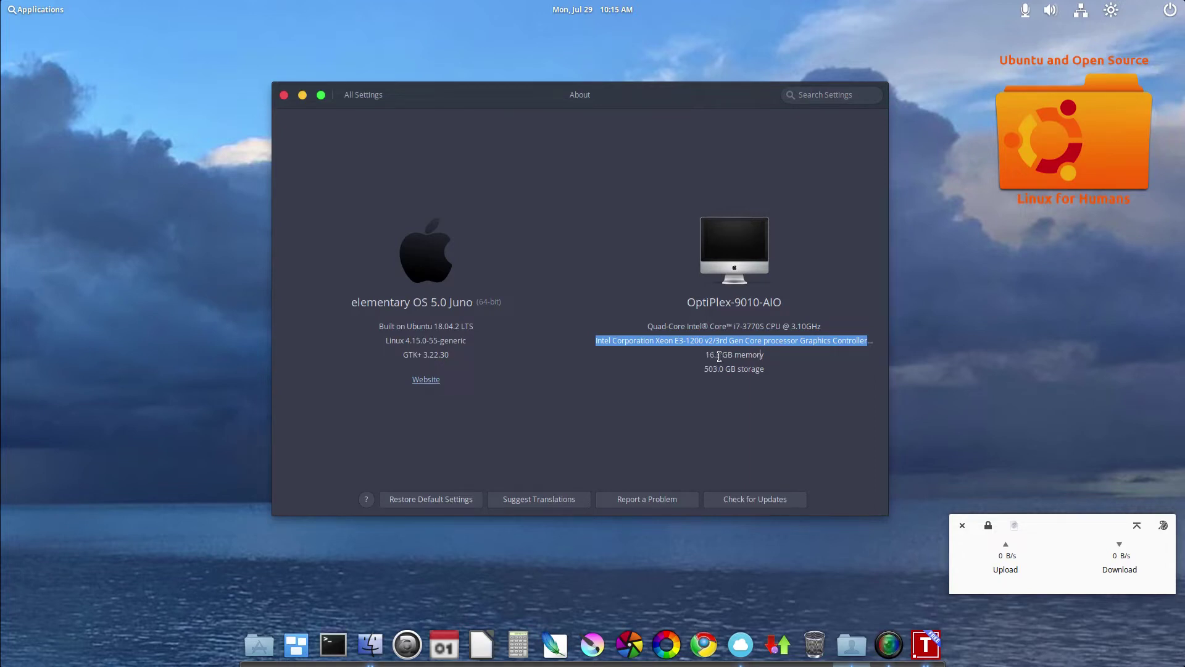
pyautogui.moveTo(706, 355); pyautogui.dragTo(788, 360)
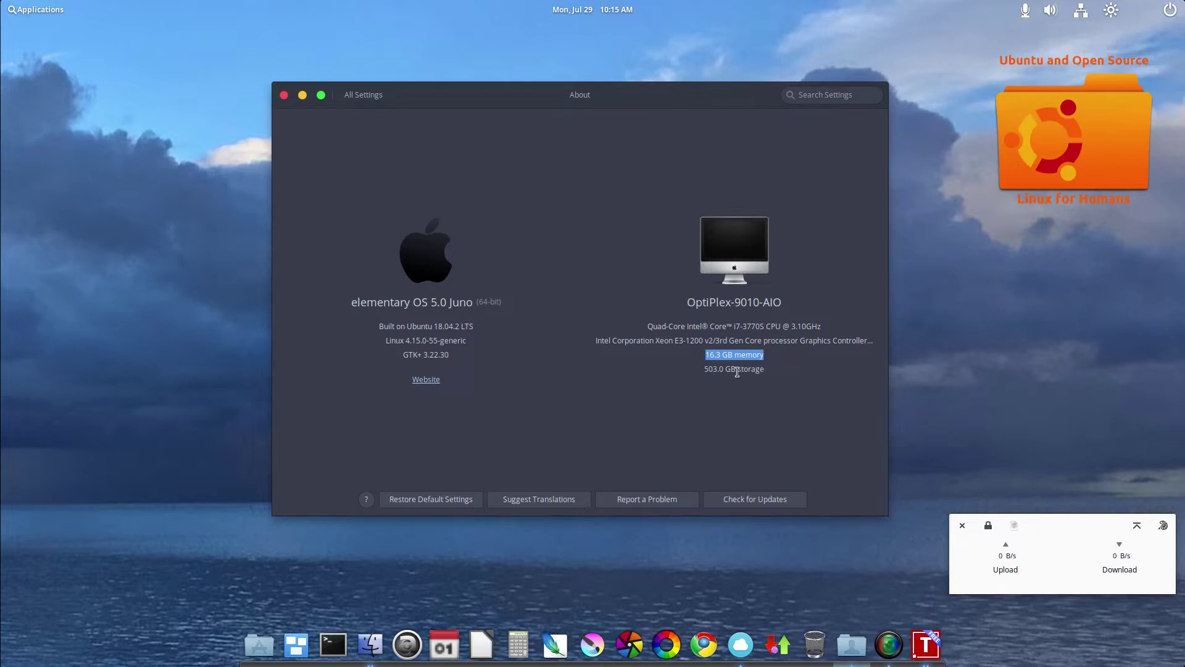
pyautogui.moveTo(704, 369); pyautogui.dragTo(773, 373)
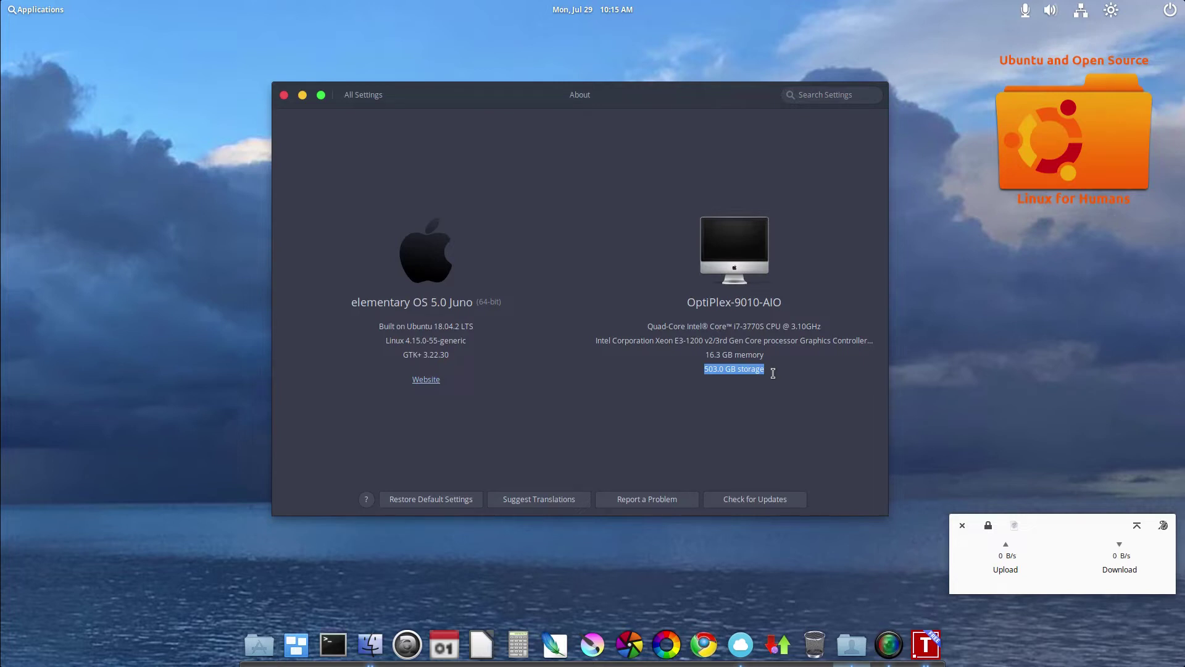
pyautogui.click(365, 98)
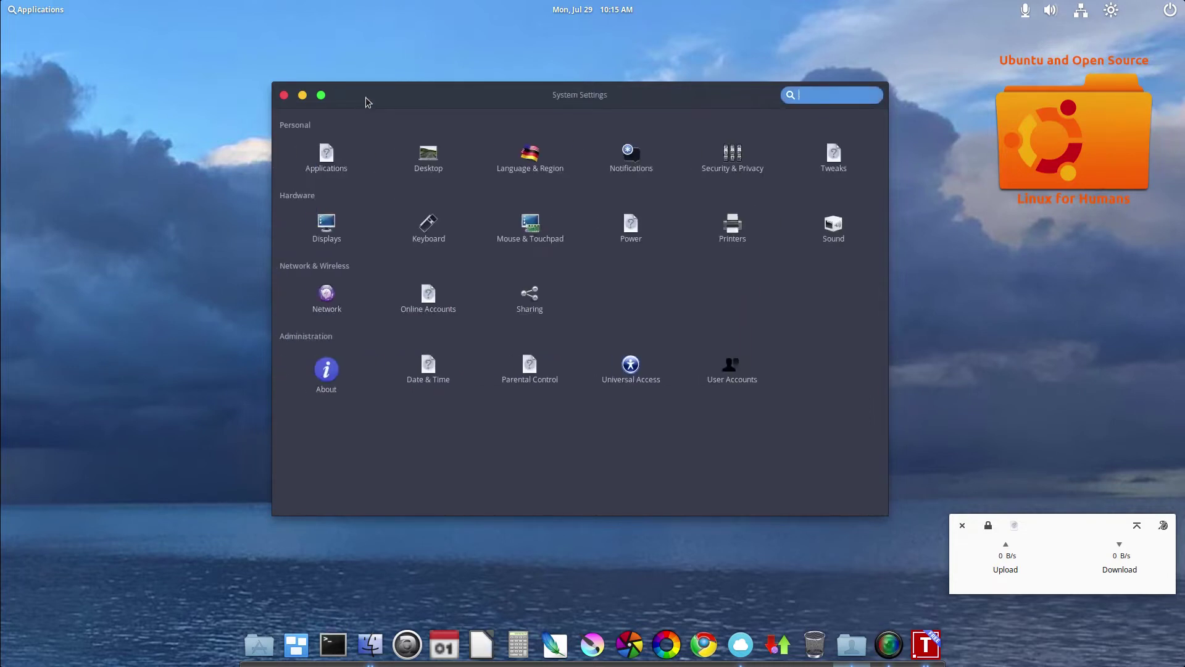
# Step: Minimise System Settings and switch the Applications menu between category and grid views
pyautogui.click(303, 96)
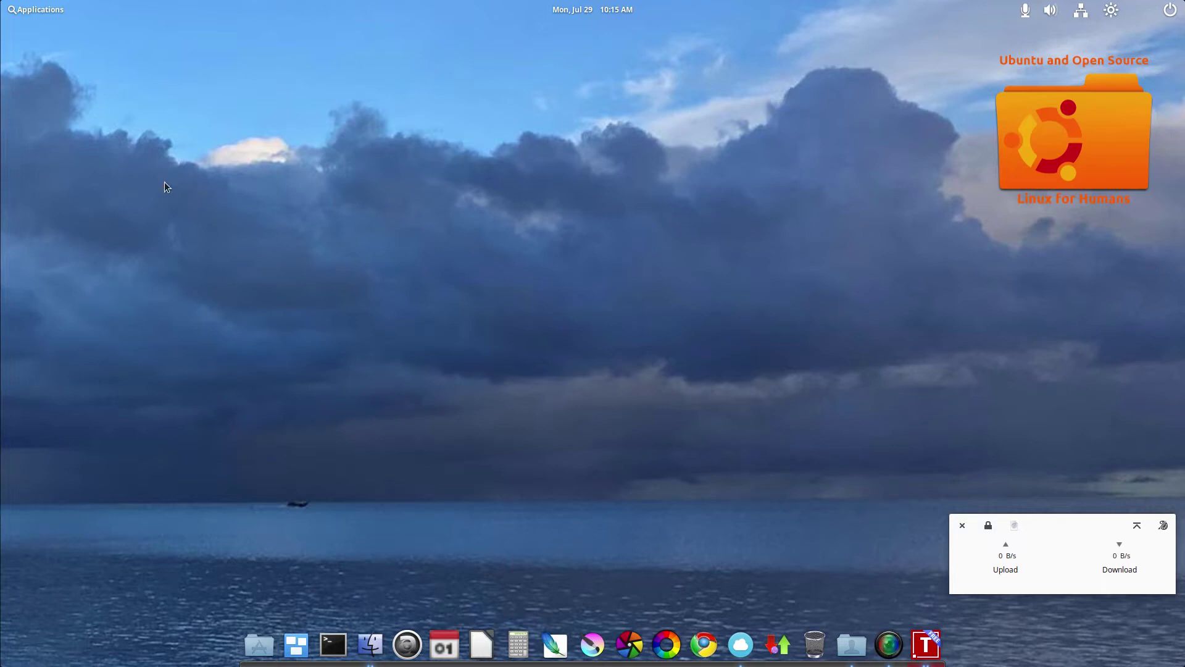
pyautogui.click(30, 11)
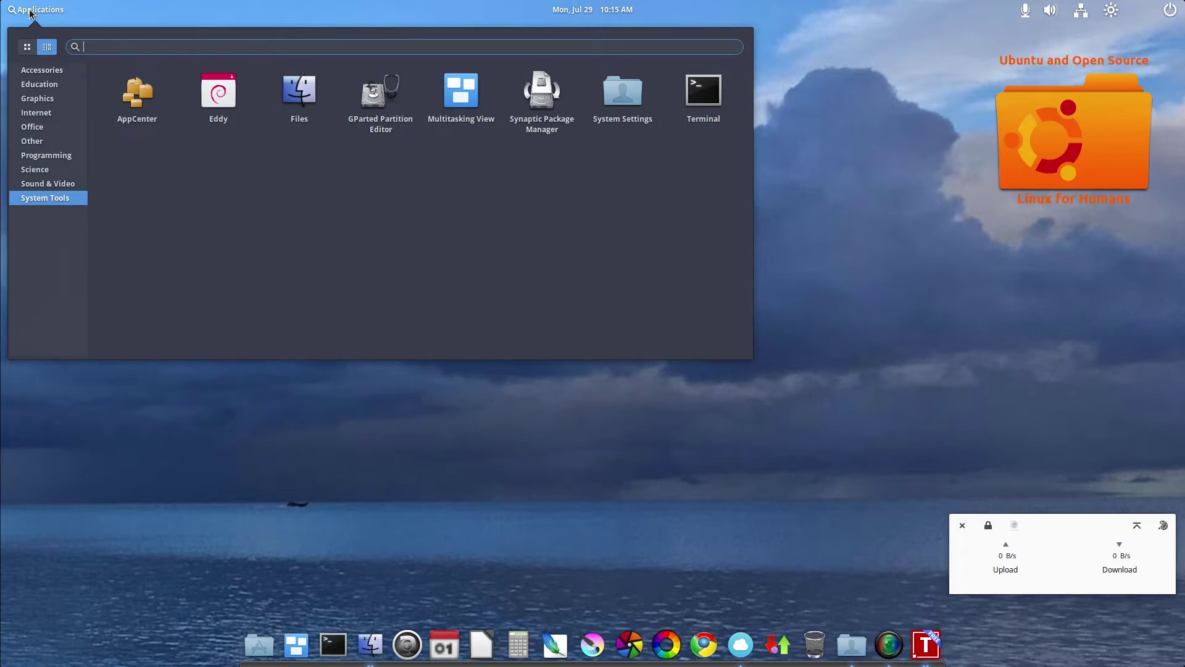
pyautogui.click(27, 47)
pyautogui.click(46, 48)
pyautogui.click(28, 48)
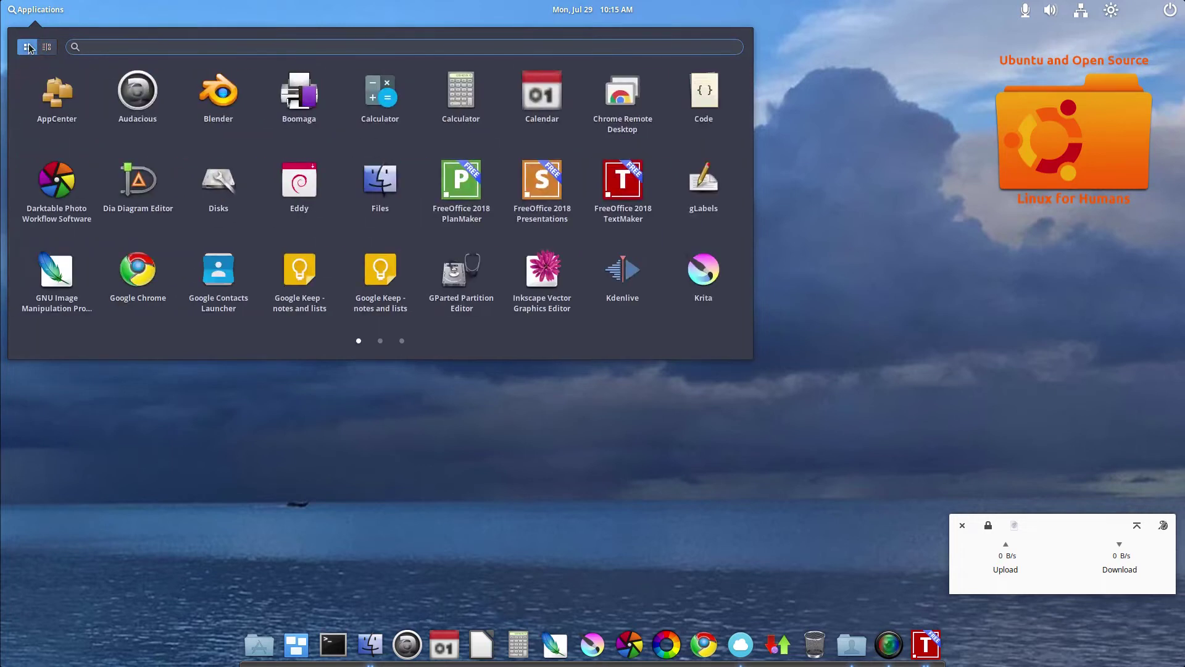
# Step: Look at the clock's calendar and the session power menu, then dismiss them
pyautogui.click(579, 12)
pyautogui.click(577, 15)
pyautogui.click(574, 17)
pyautogui.click(883, 109)
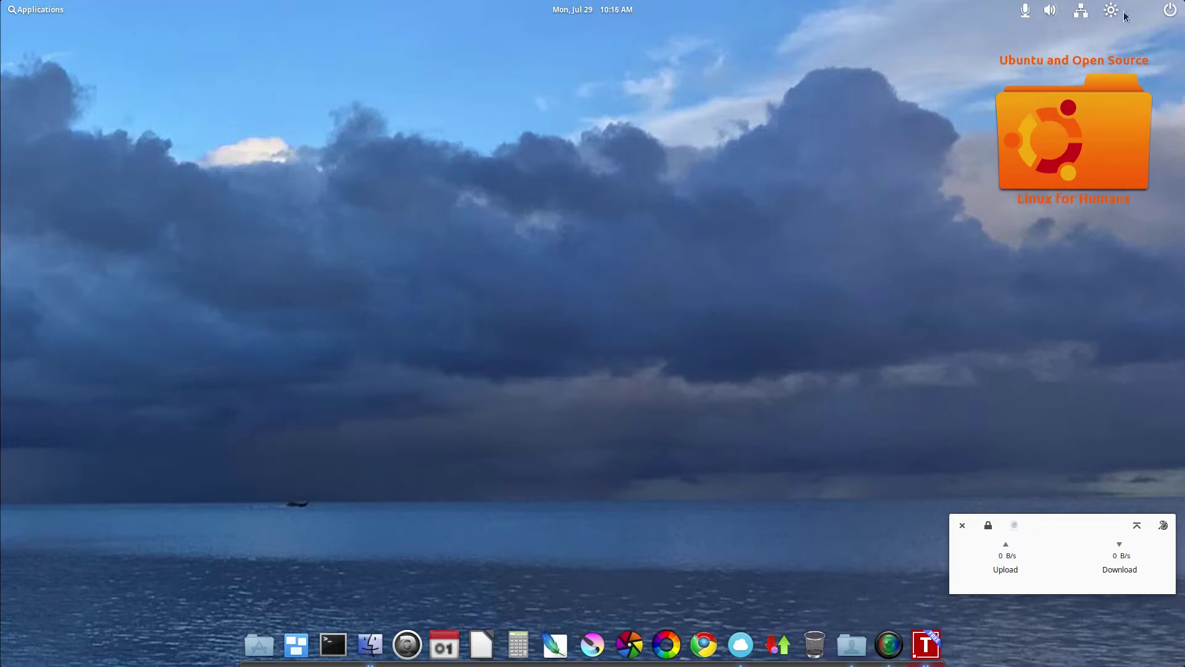
pyautogui.click(1168, 13)
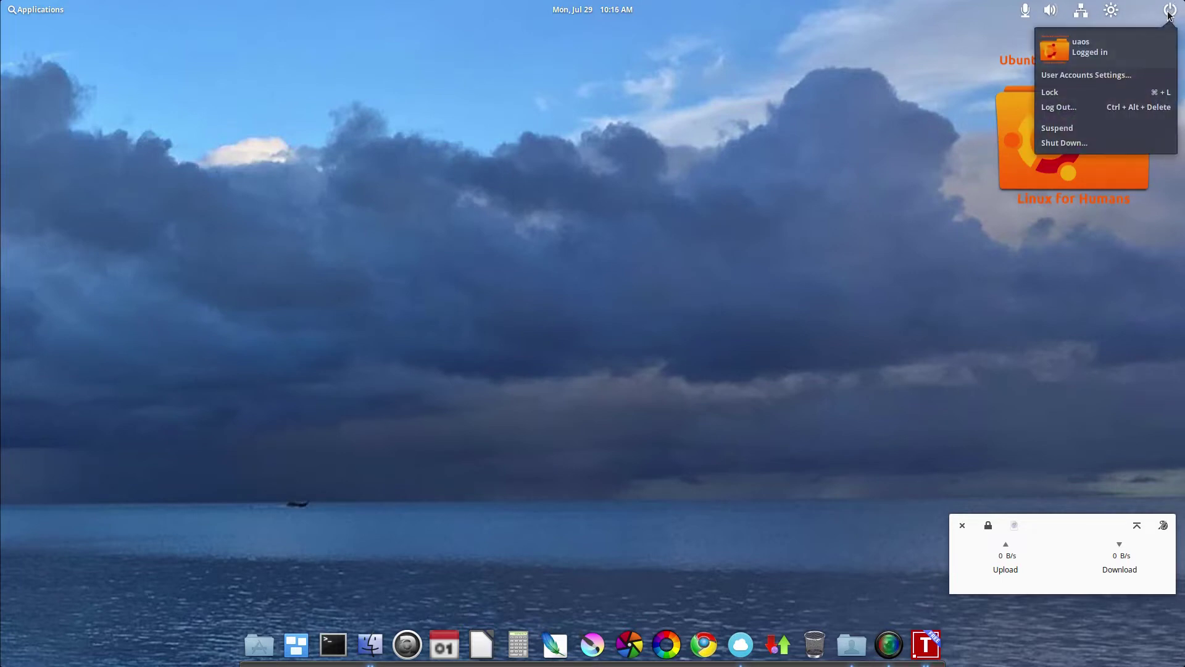
pyautogui.click(876, 104)
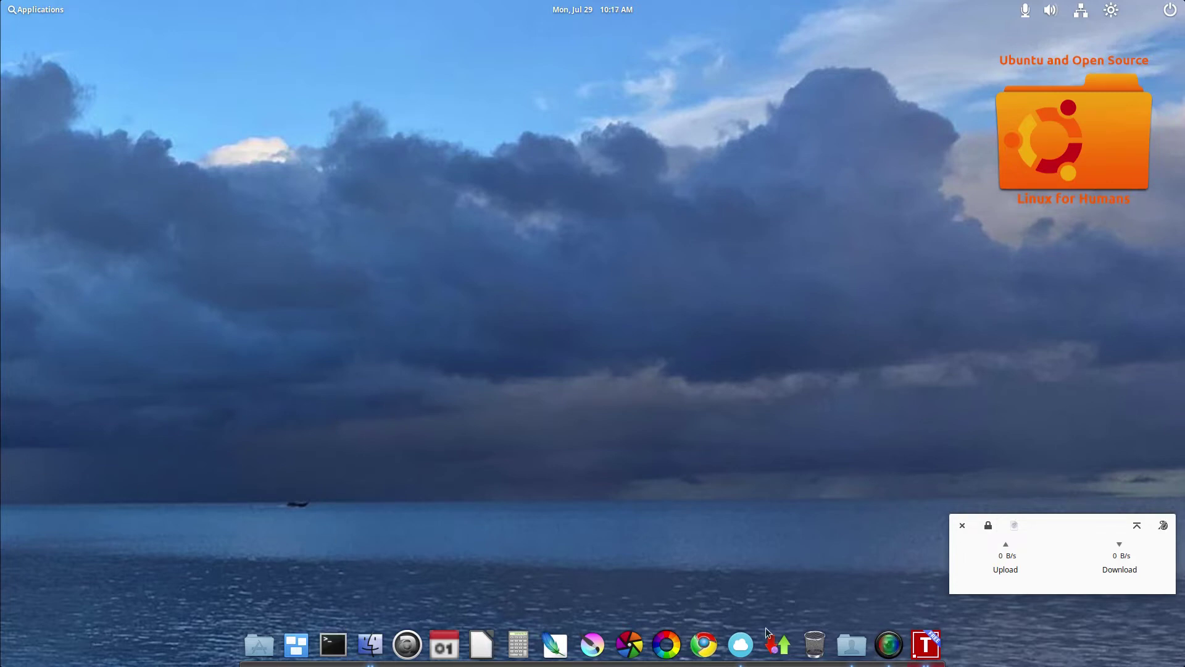
# Step: Open Files and compare the list, icon and column view layouts
pyautogui.click(369, 642)
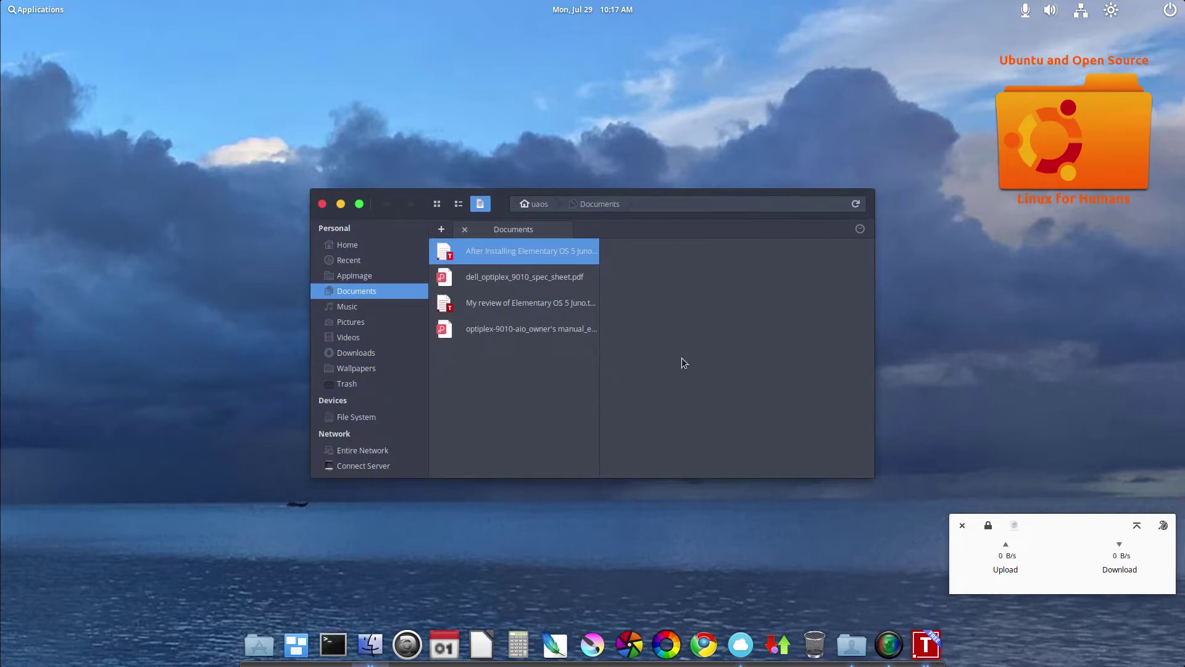
pyautogui.click(458, 204)
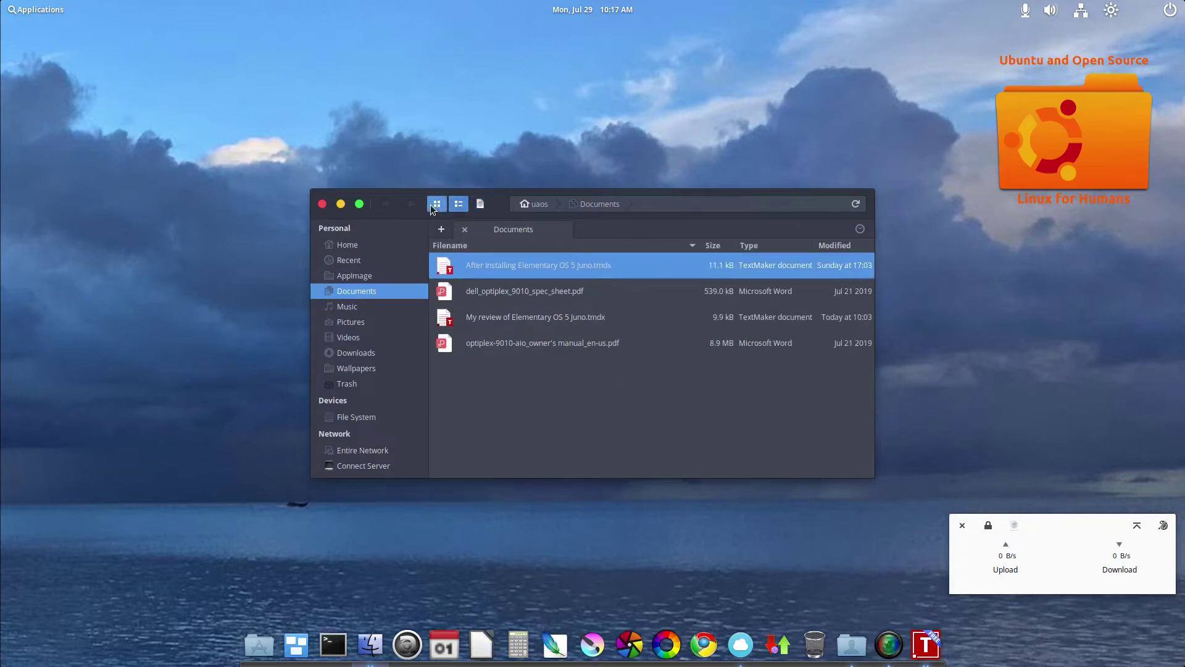
pyautogui.click(434, 206)
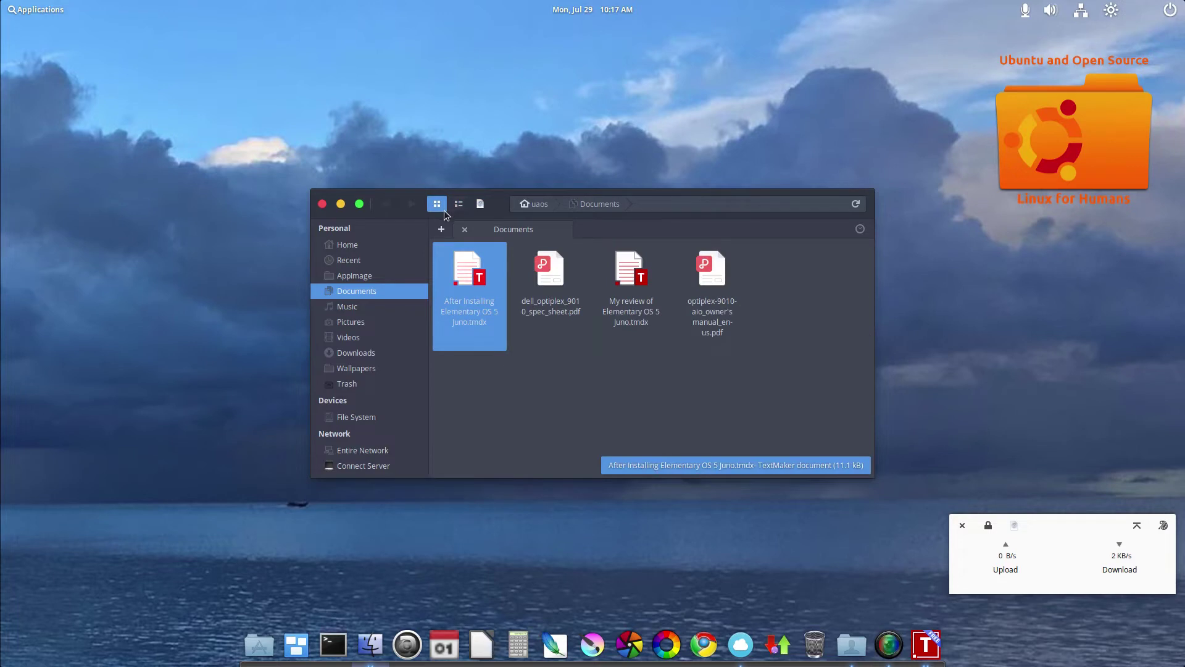
pyautogui.click(457, 206)
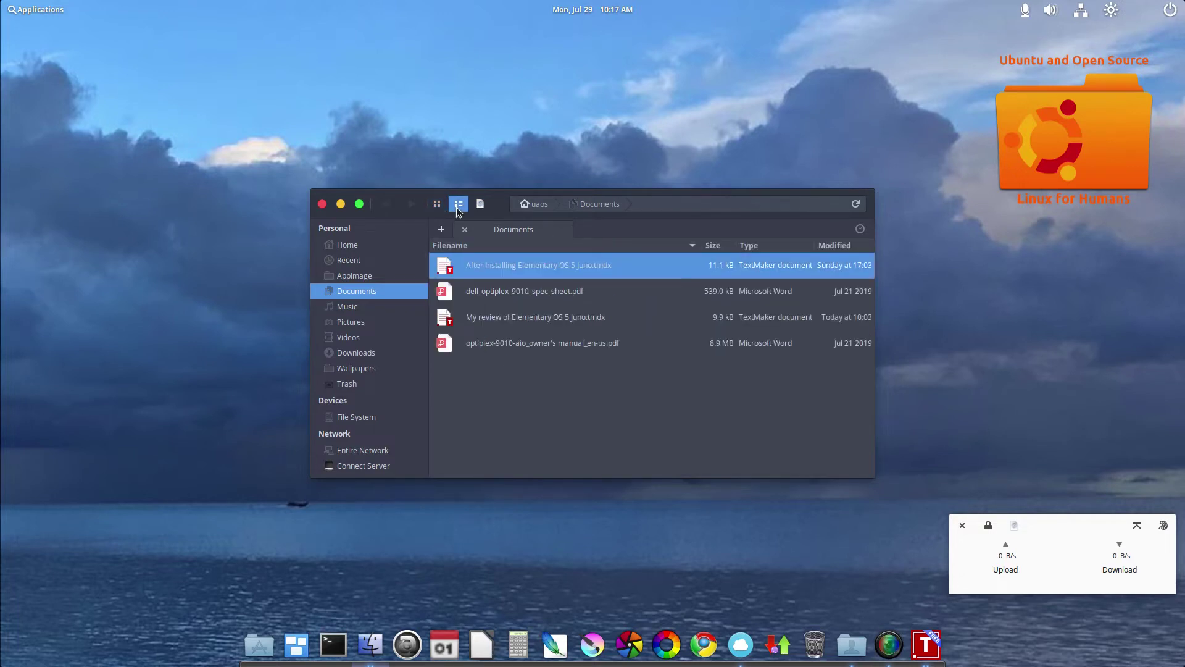
pyautogui.click(481, 205)
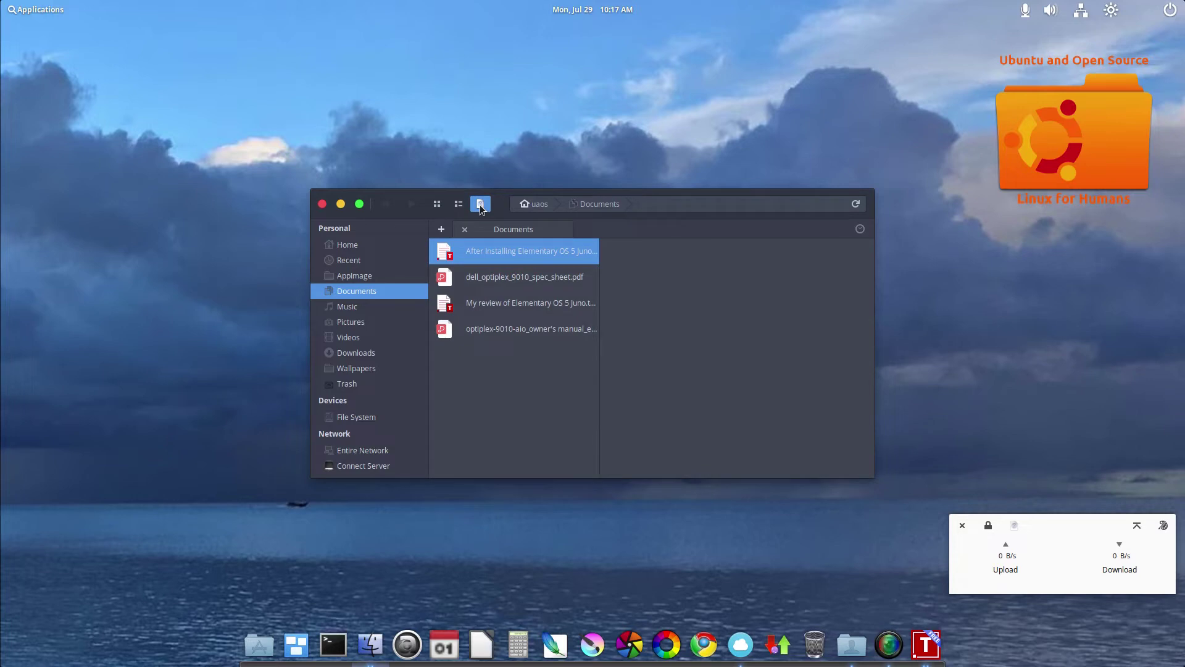
# Step: Browse from Home to Downloads › deb › didntwork in columns and reposition the window
pyautogui.click(540, 203)
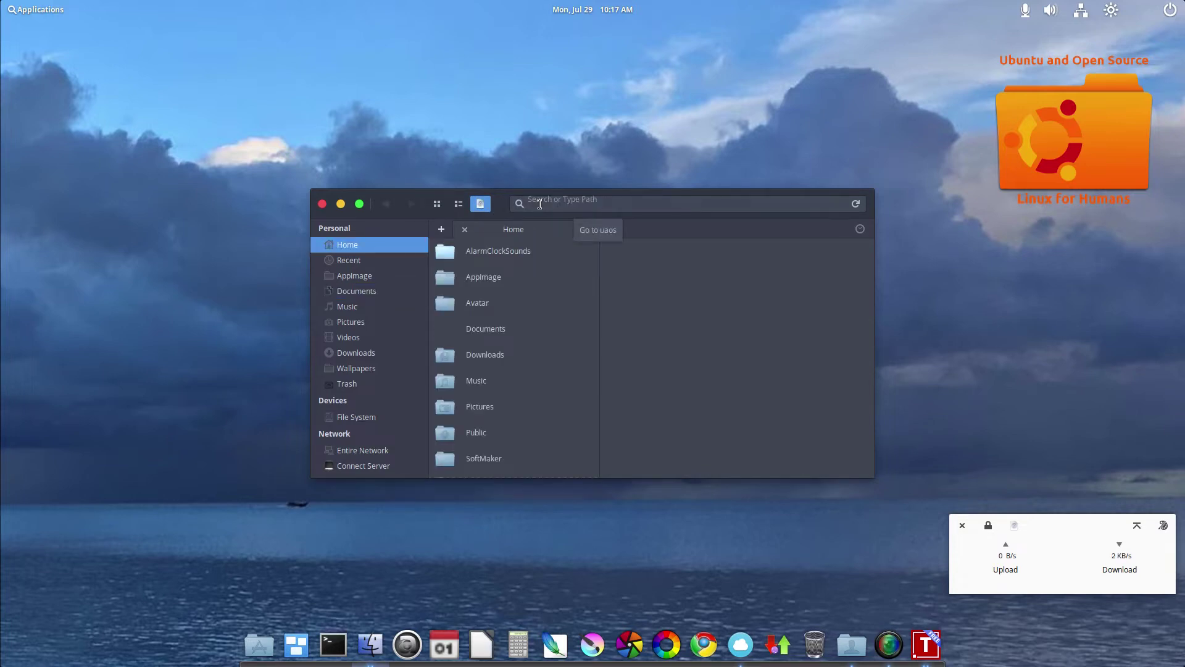
pyautogui.click(487, 356)
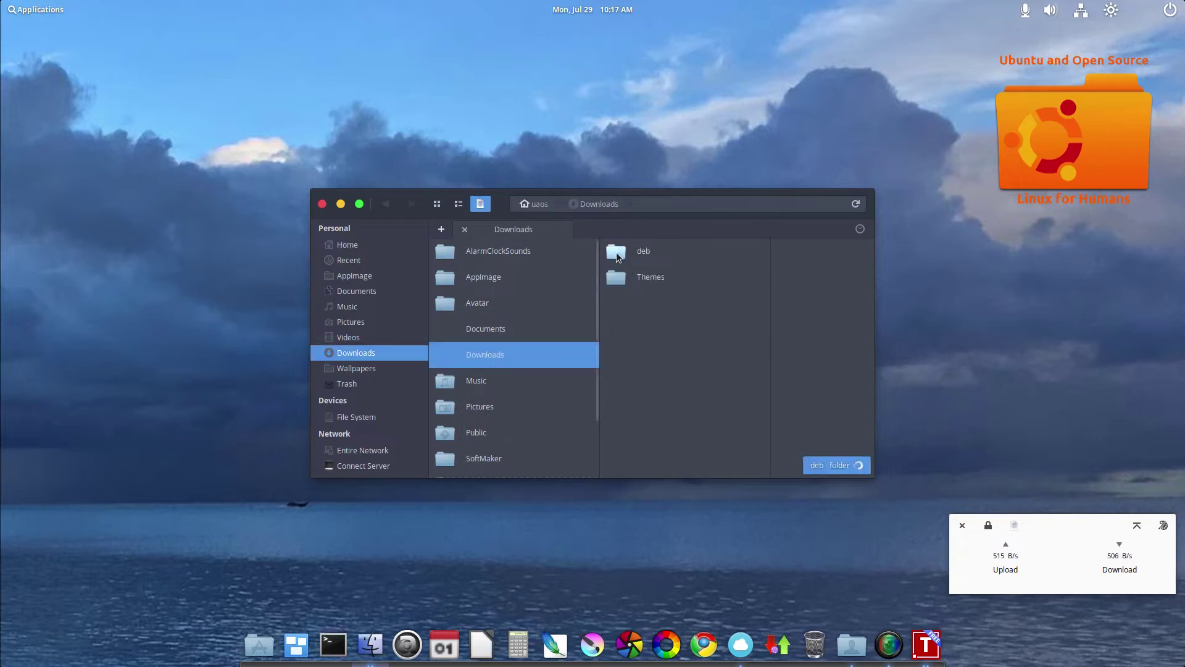
pyautogui.click(618, 254)
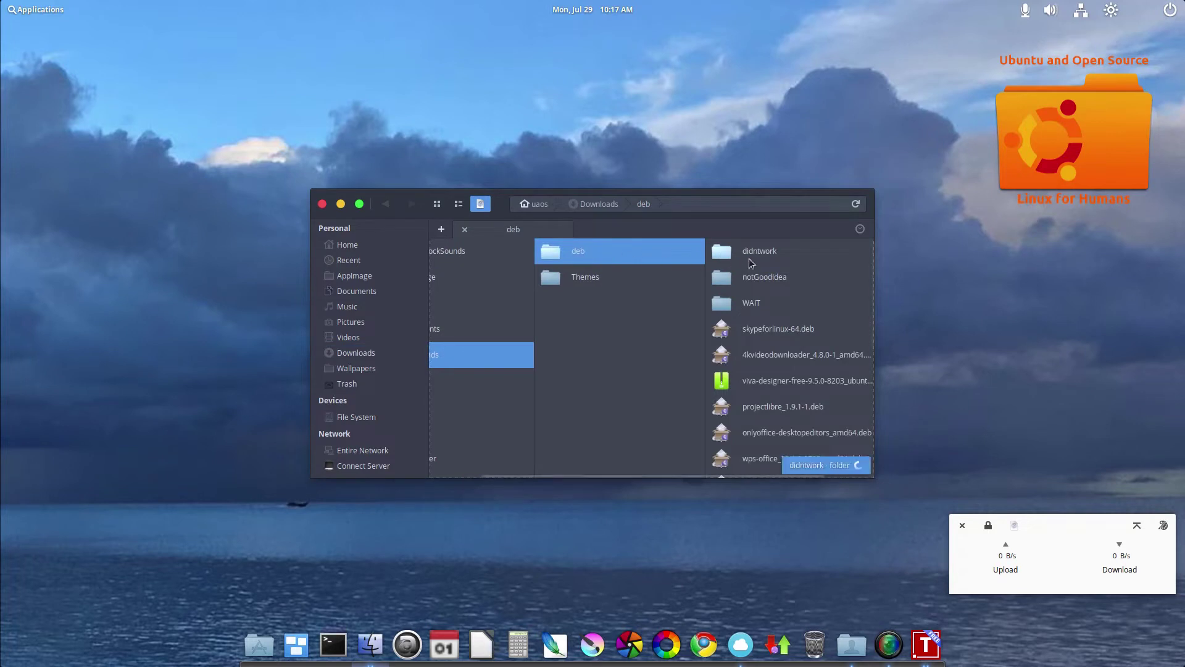
pyautogui.click(727, 254)
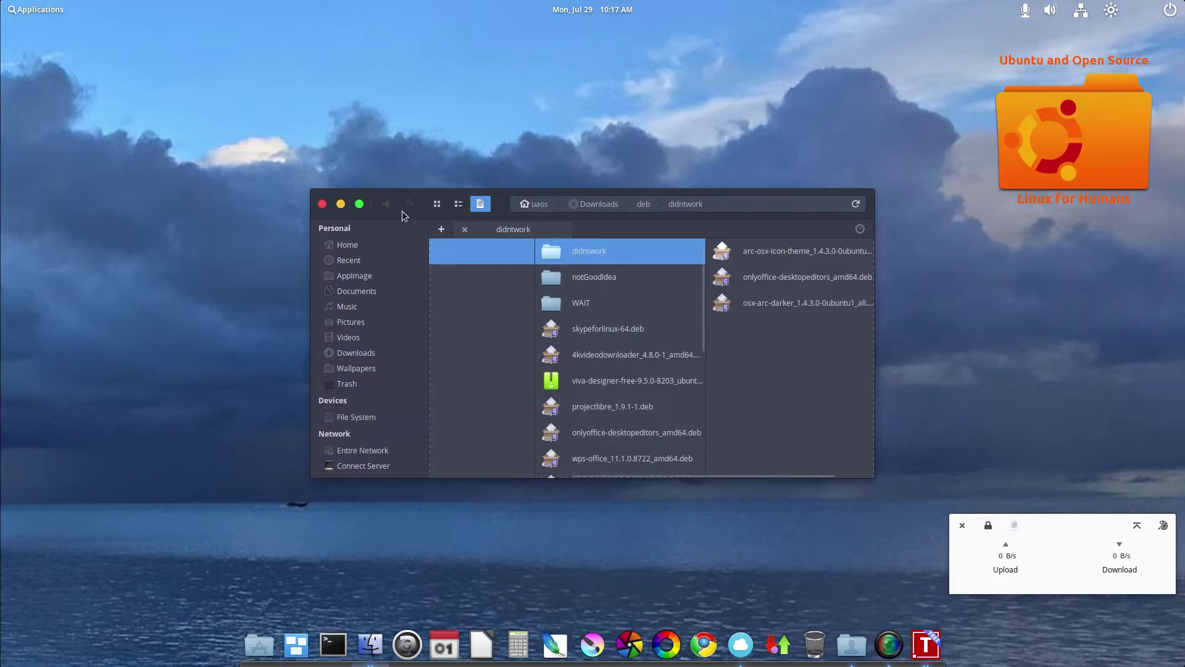
pyautogui.moveTo(400, 206); pyautogui.dragTo(412, 179)
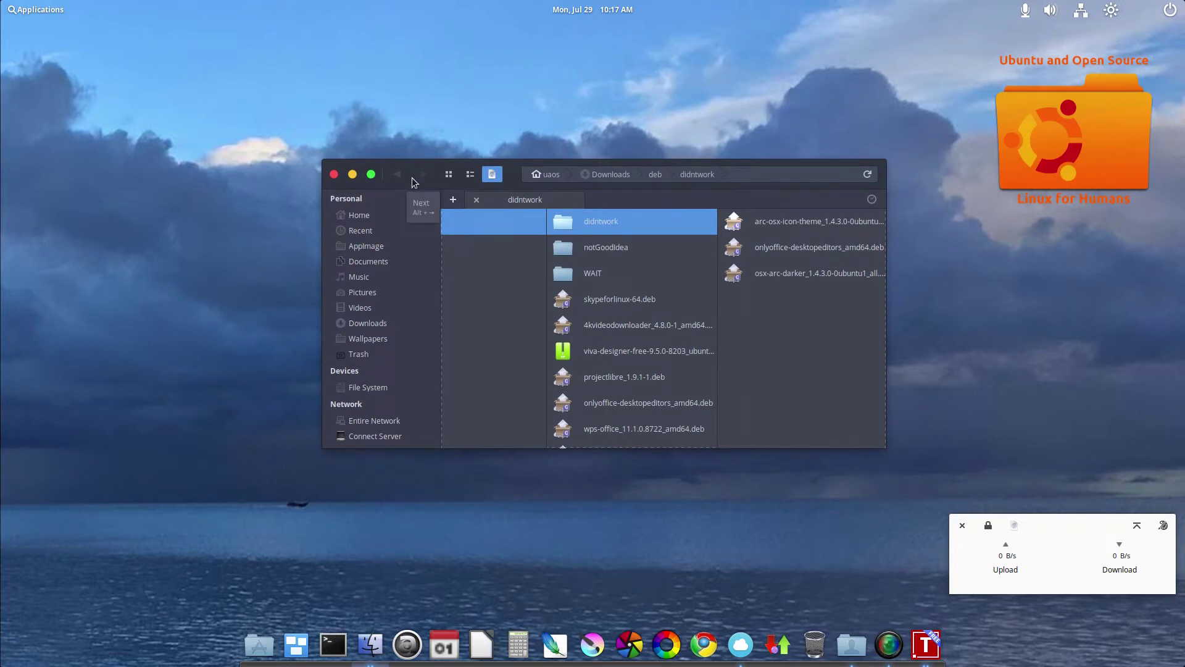
# Step: Open the AppImage folder and select the Shotcut and DesktopEditors-x86_64 AppImage files
pyautogui.click(391, 246)
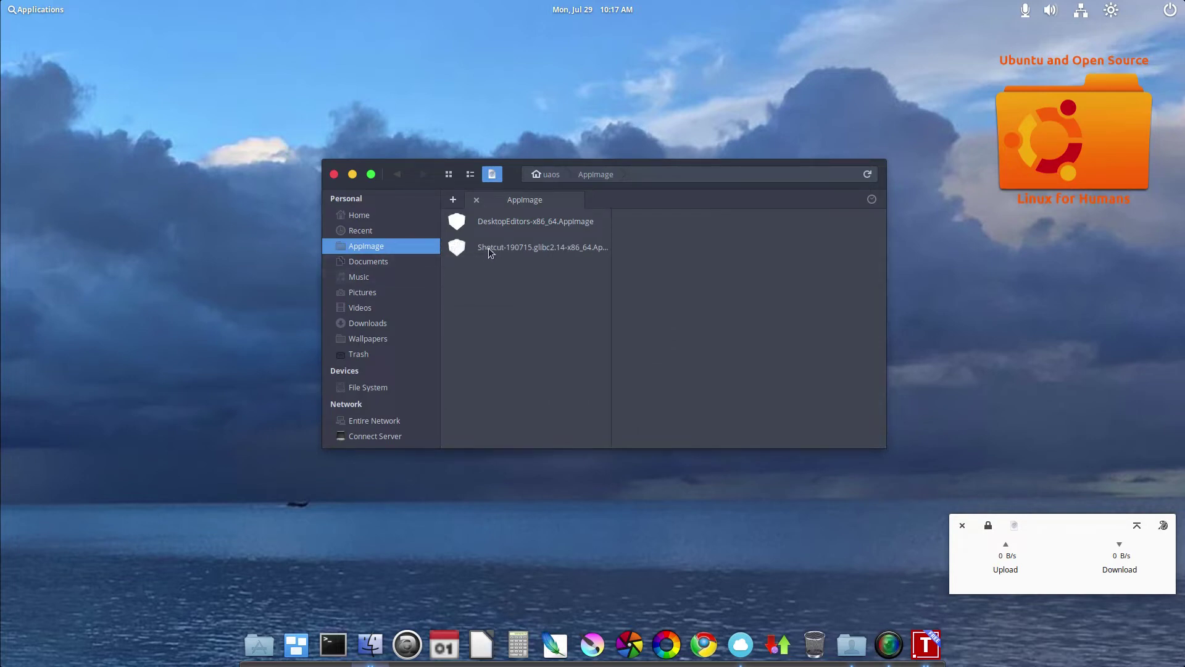
pyautogui.click(472, 248)
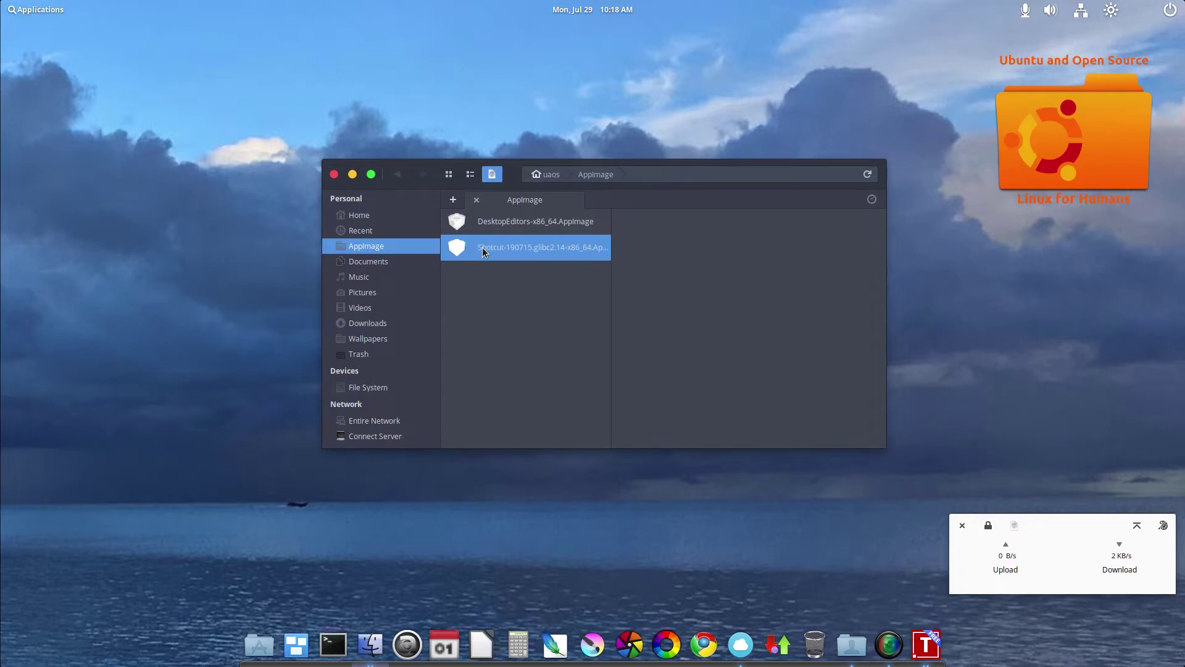
pyautogui.click(483, 221)
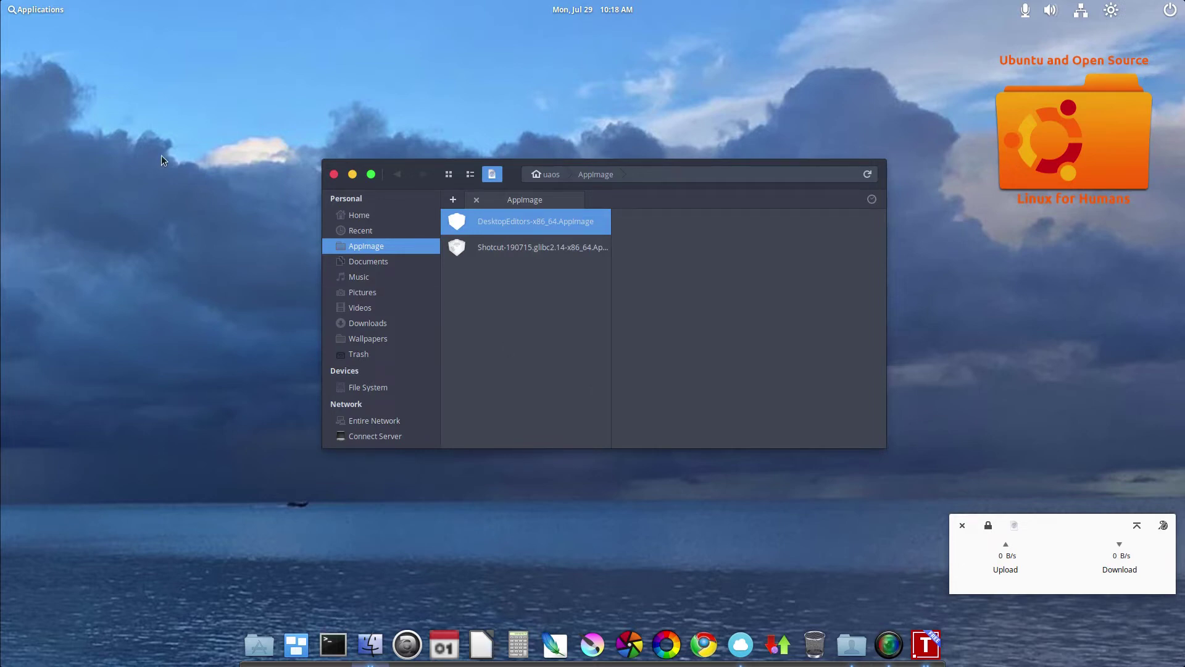
# Step: Show Applications by category and list each one, Accessories through System Tools
pyautogui.click(41, 11)
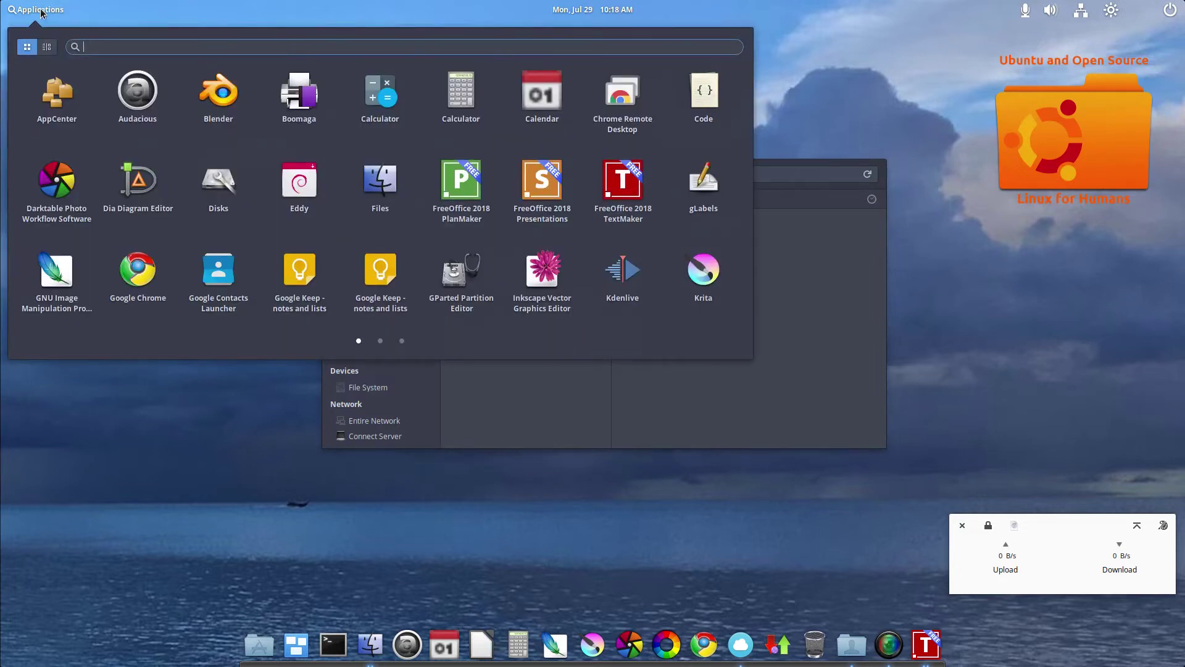
pyautogui.click(47, 49)
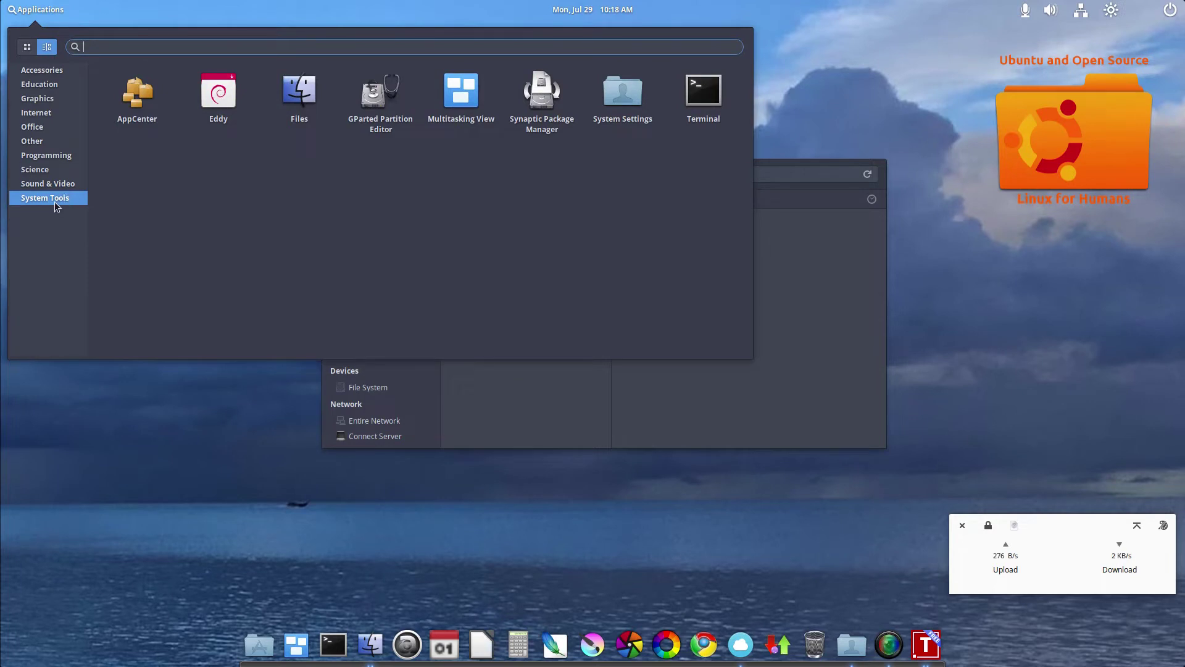
pyautogui.click(41, 71)
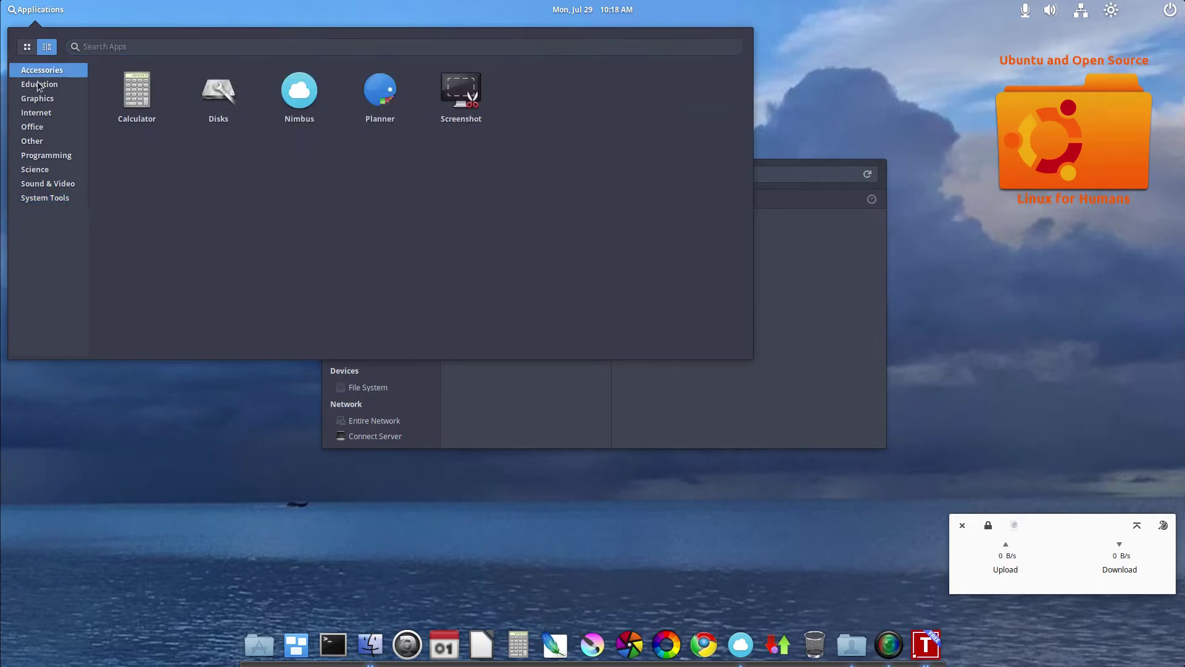
pyautogui.click(40, 85)
pyautogui.click(40, 101)
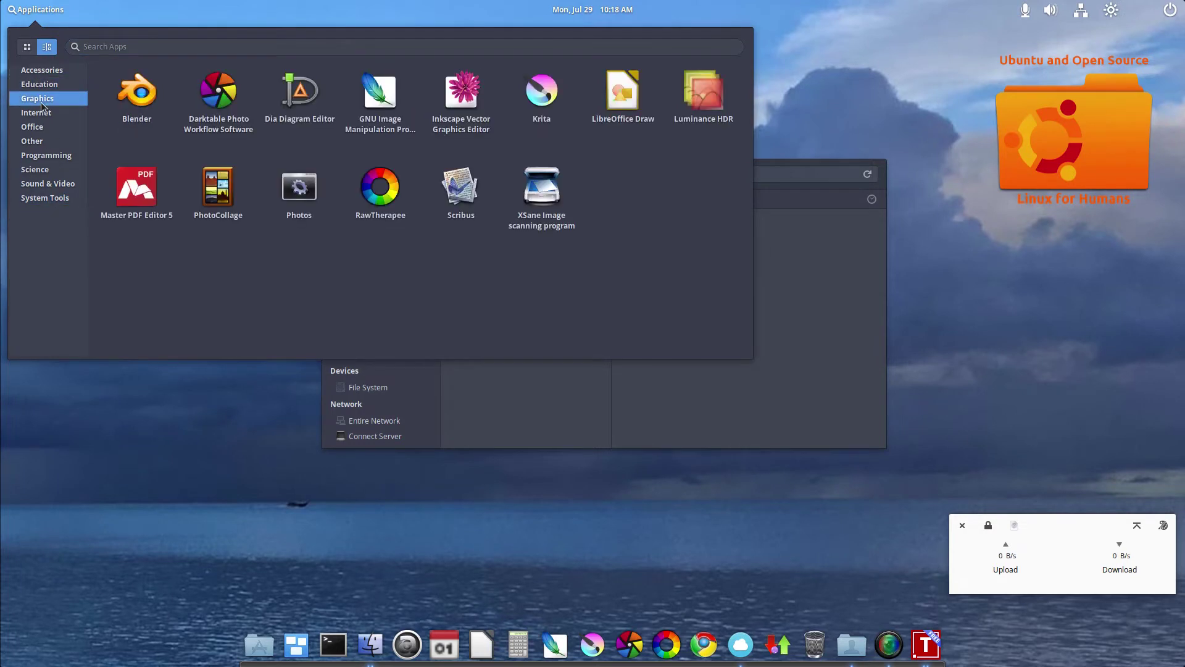
pyautogui.click(43, 116)
pyautogui.click(43, 128)
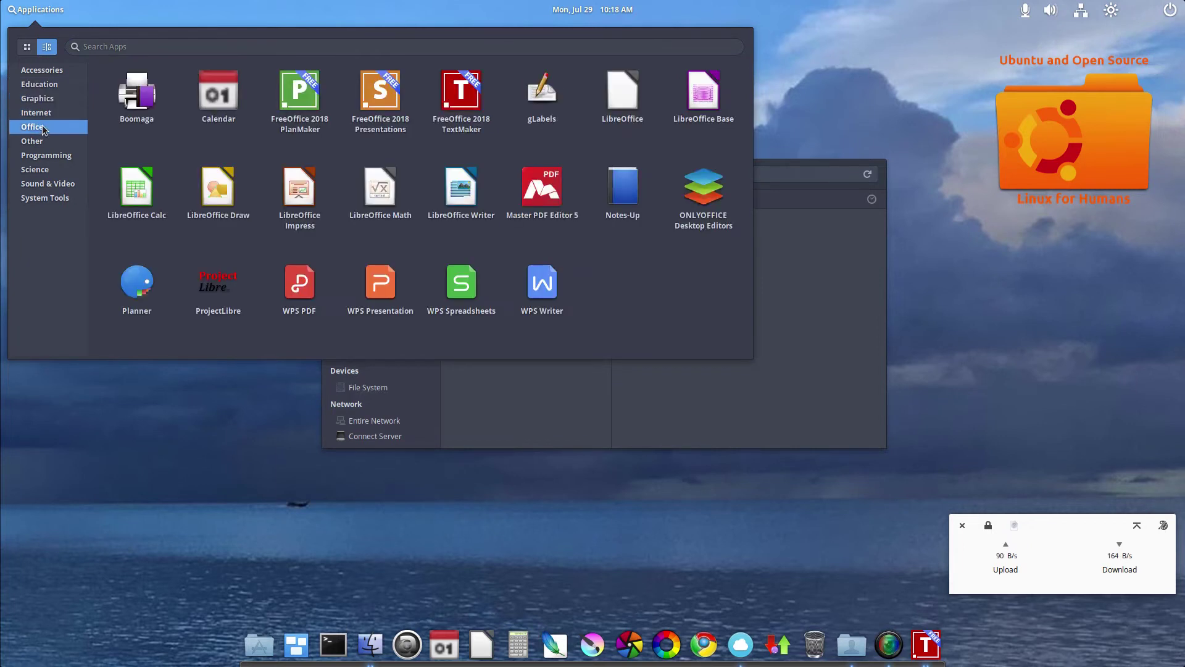
pyautogui.click(40, 142)
pyautogui.click(38, 156)
pyautogui.click(37, 169)
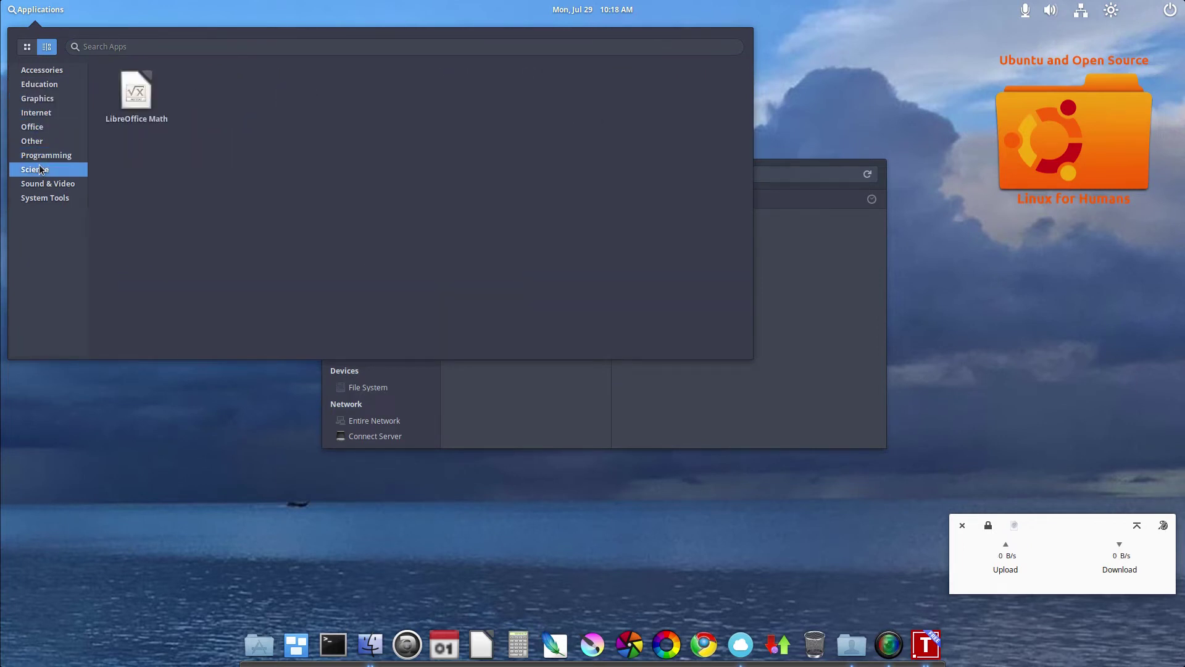
pyautogui.click(35, 181)
pyautogui.click(35, 198)
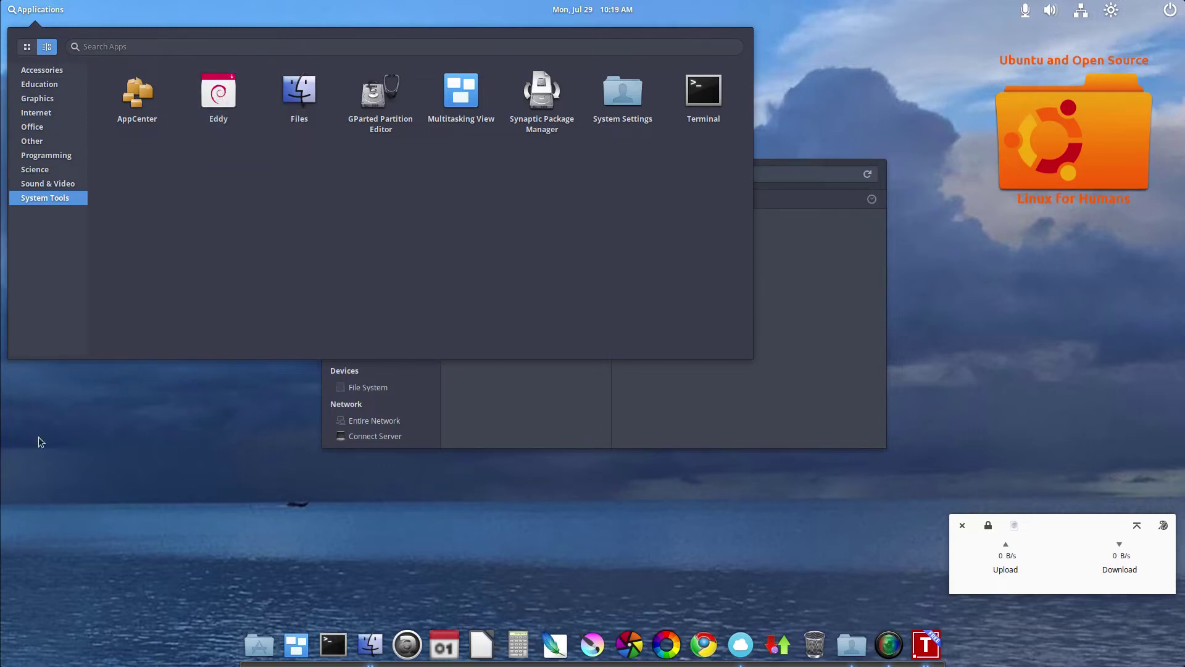
# Step: Toggle the Applications menu back and forth between category and grid layouts
pyautogui.click(32, 50)
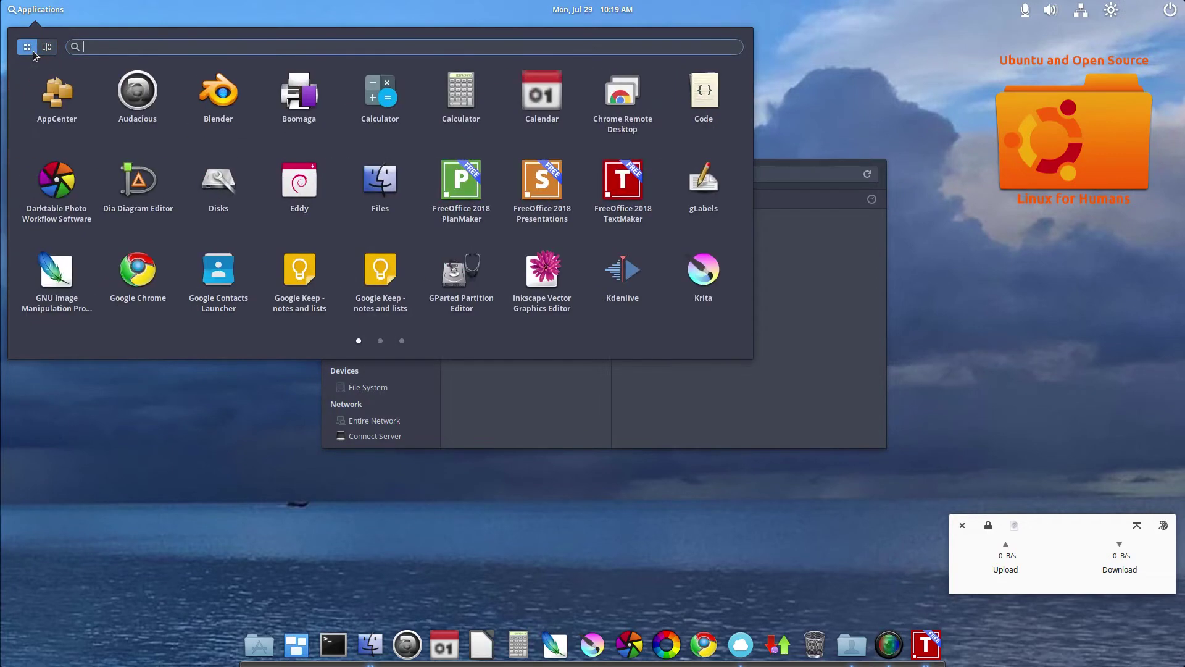
pyautogui.click(46, 47)
pyautogui.click(32, 51)
pyautogui.click(44, 48)
pyautogui.click(27, 49)
pyautogui.click(40, 51)
# Step: Search the Applications menu for 'firefox' and choose Search for firefox in AppCenter
pyautogui.click(25, 50)
pyautogui.write('fir')
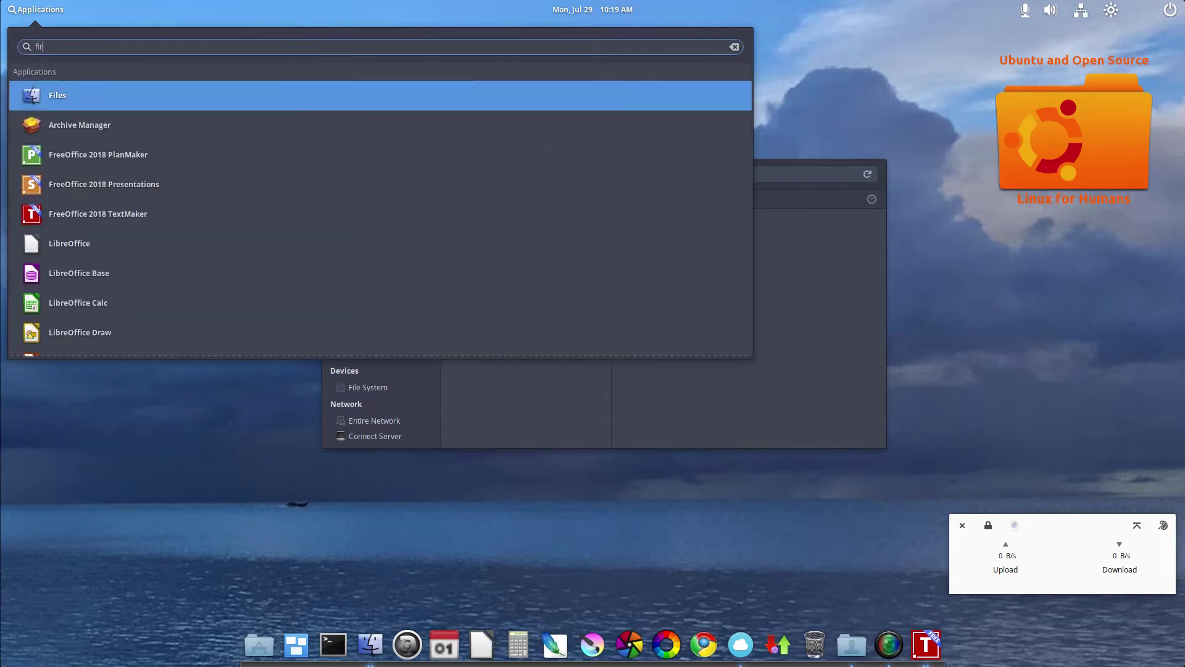
pyautogui.write('efox')
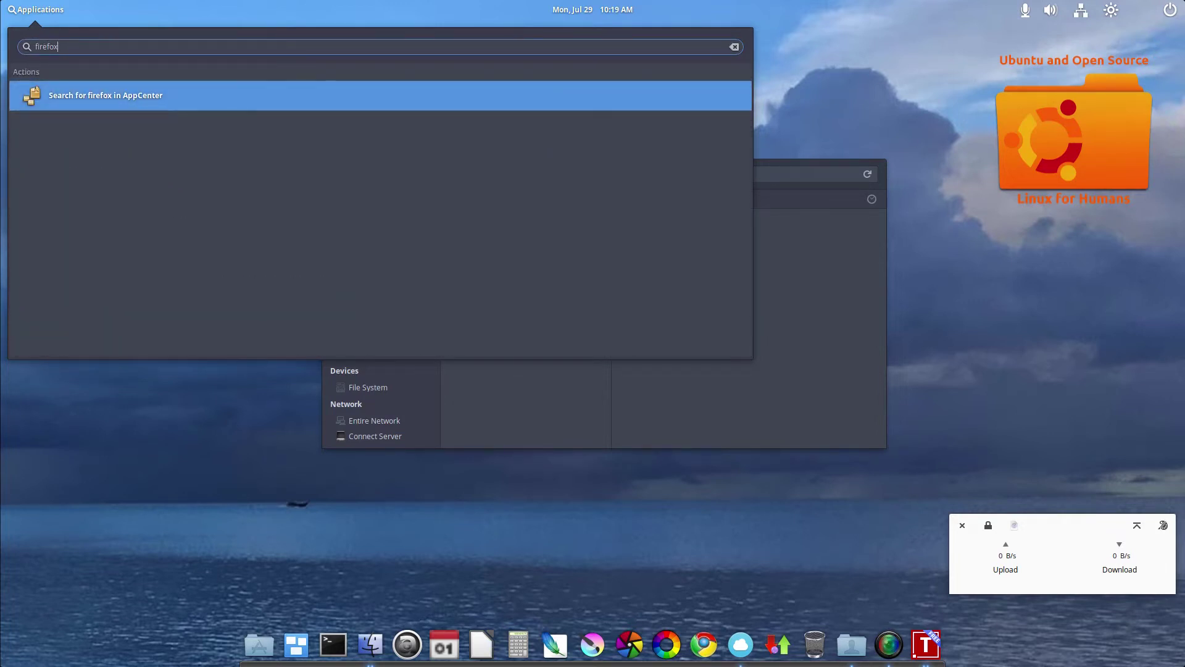
pyautogui.press('Return')
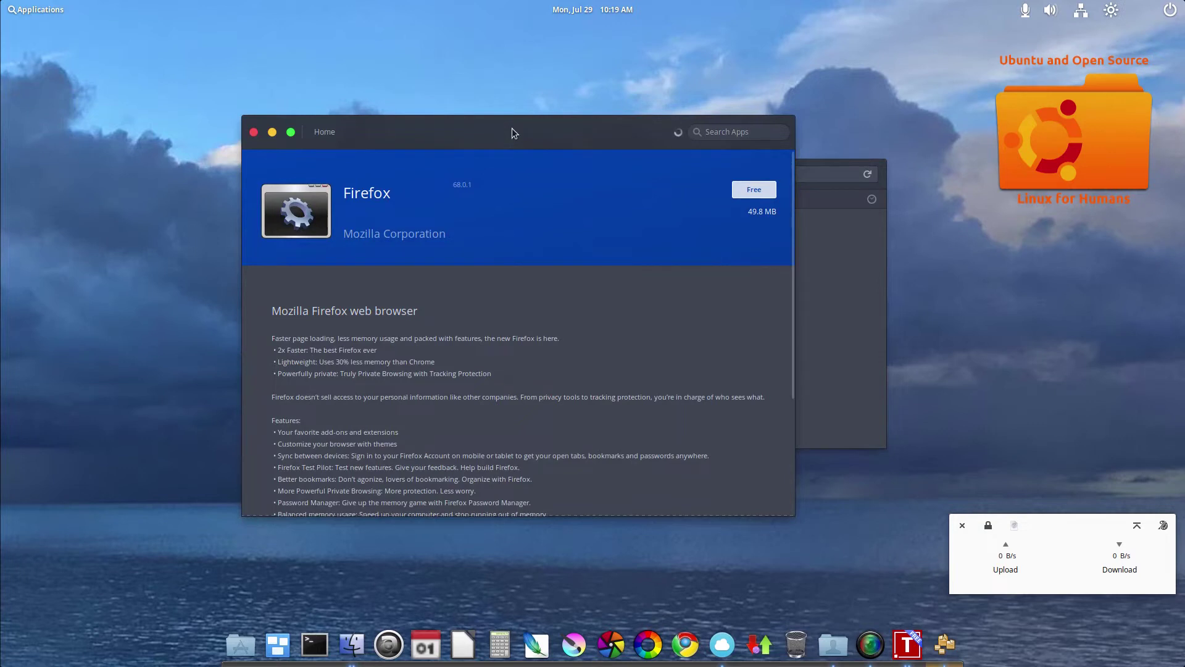
pyautogui.moveTo(512, 128); pyautogui.dragTo(503, 103)
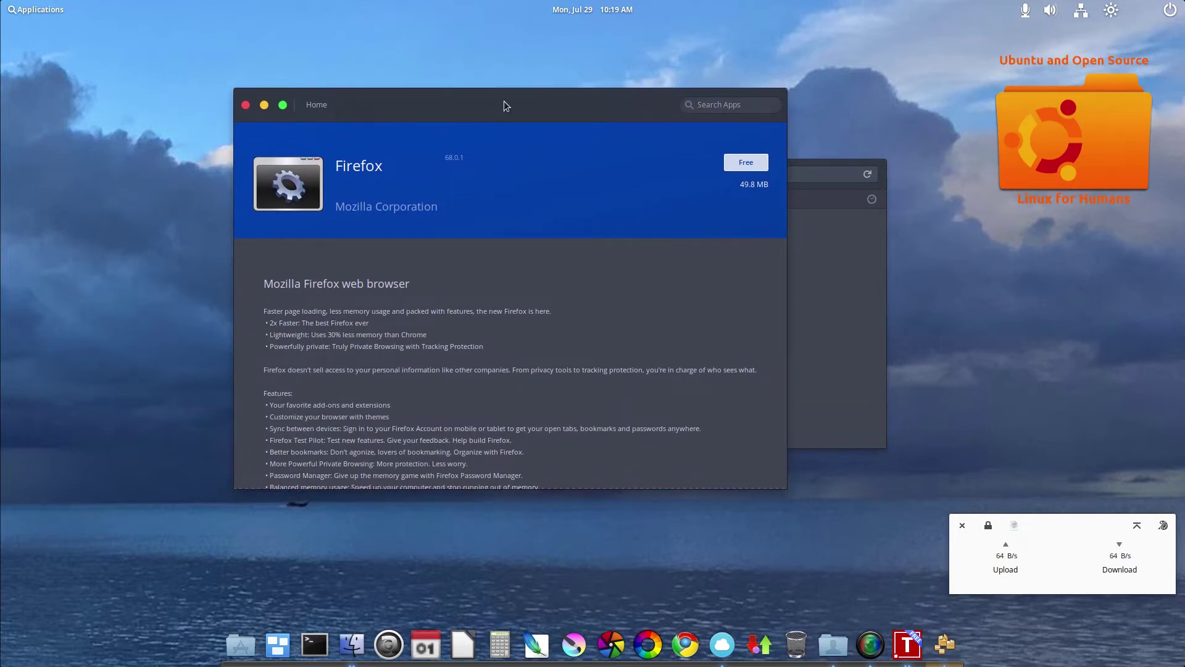
pyautogui.click(51, 9)
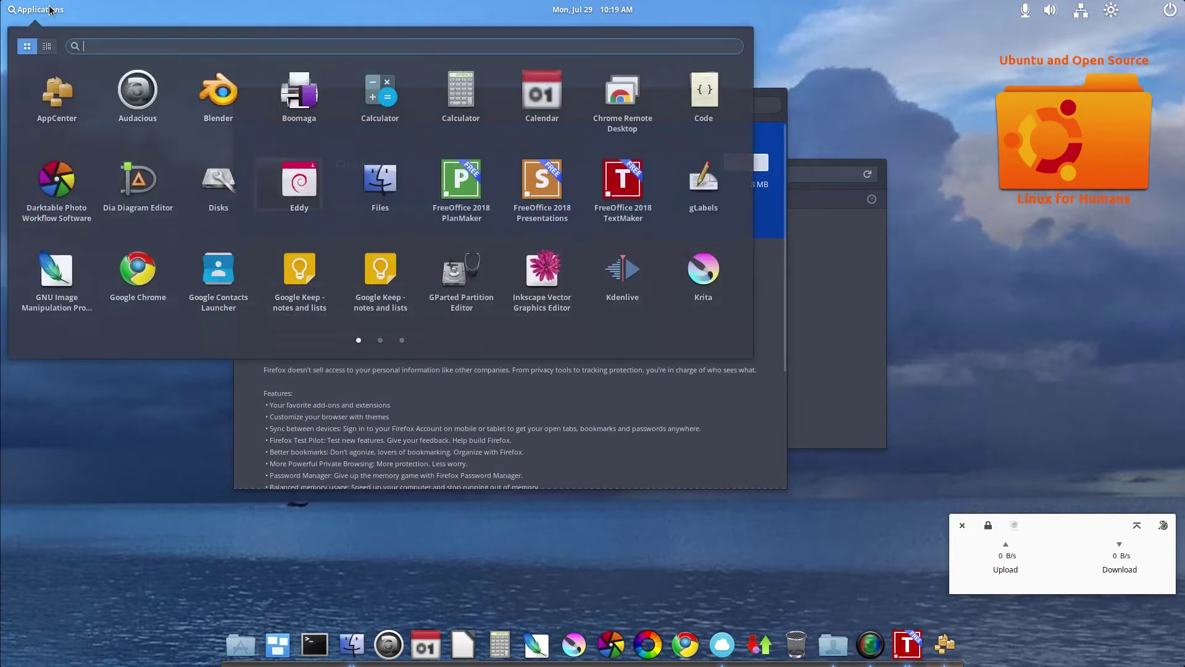
pyautogui.click(53, 49)
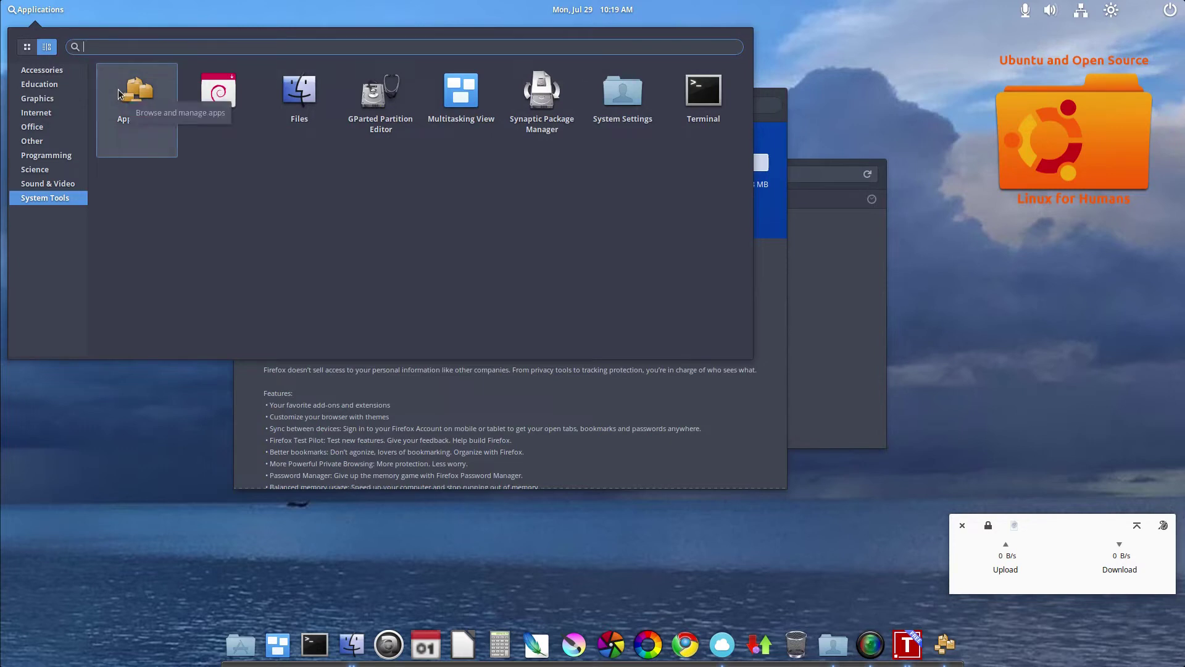
pyautogui.click(154, 426)
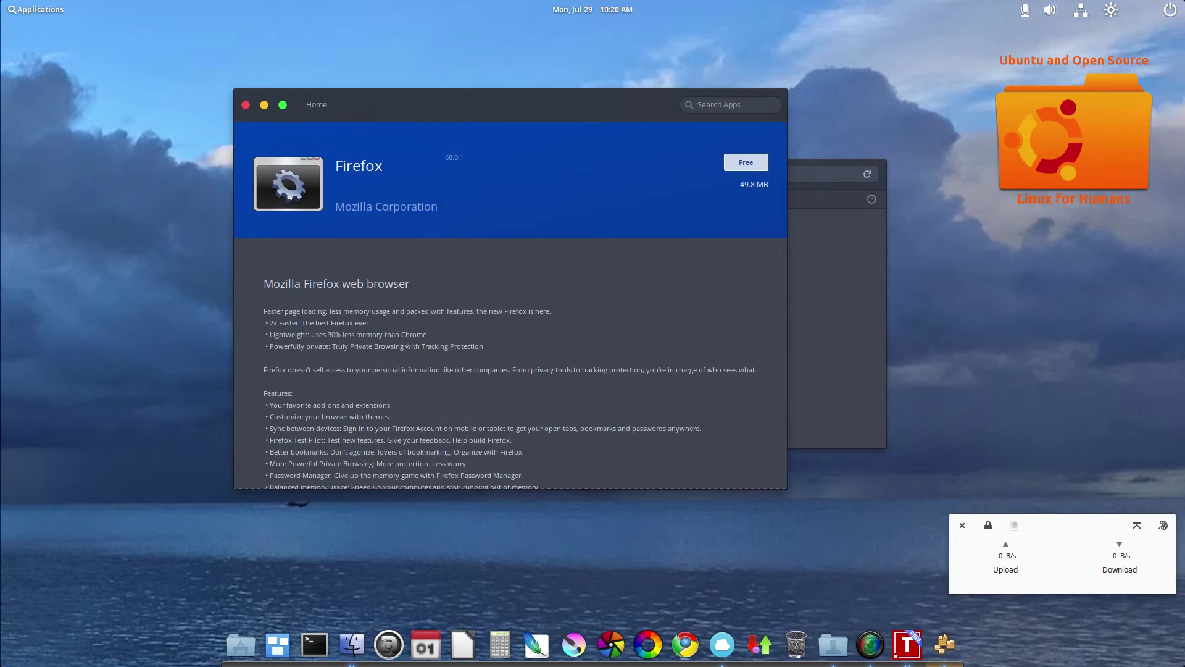
# Step: Minimise AppCenter, open Plank's dock preferences, and try the Transparent theme before returning to Gtk+
pyautogui.click(263, 107)
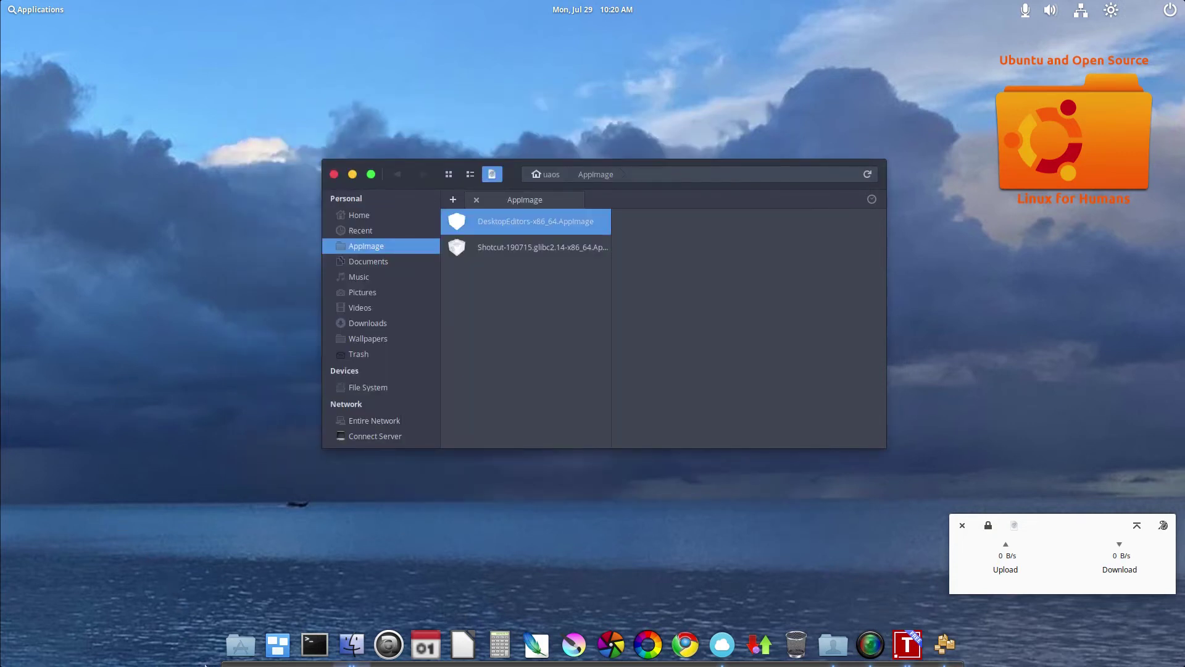
pyautogui.rightClick(239, 665)
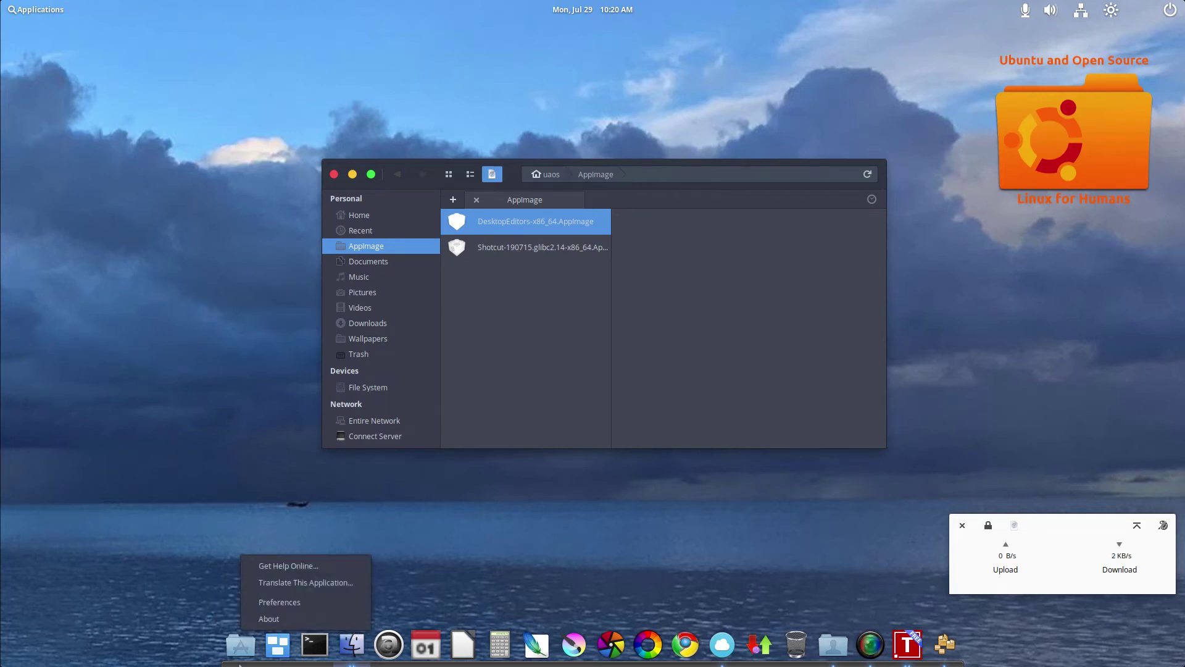
pyautogui.click(279, 601)
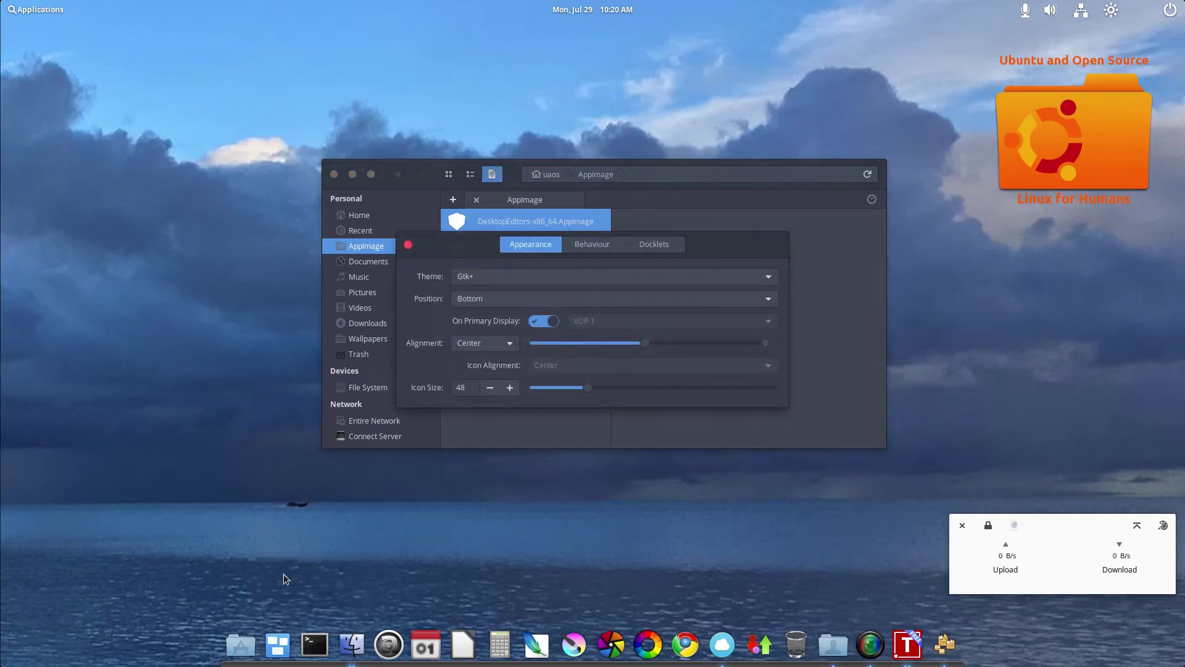
pyautogui.moveTo(478, 245); pyautogui.dragTo(260, 324)
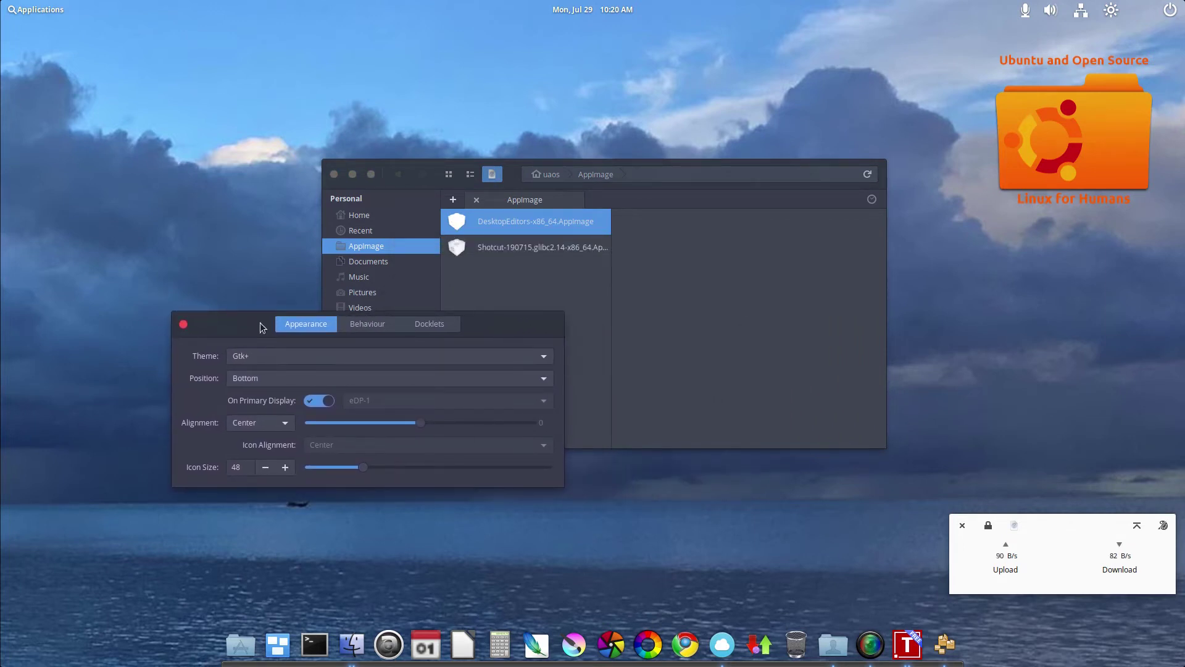
pyautogui.click(283, 357)
pyautogui.click(287, 389)
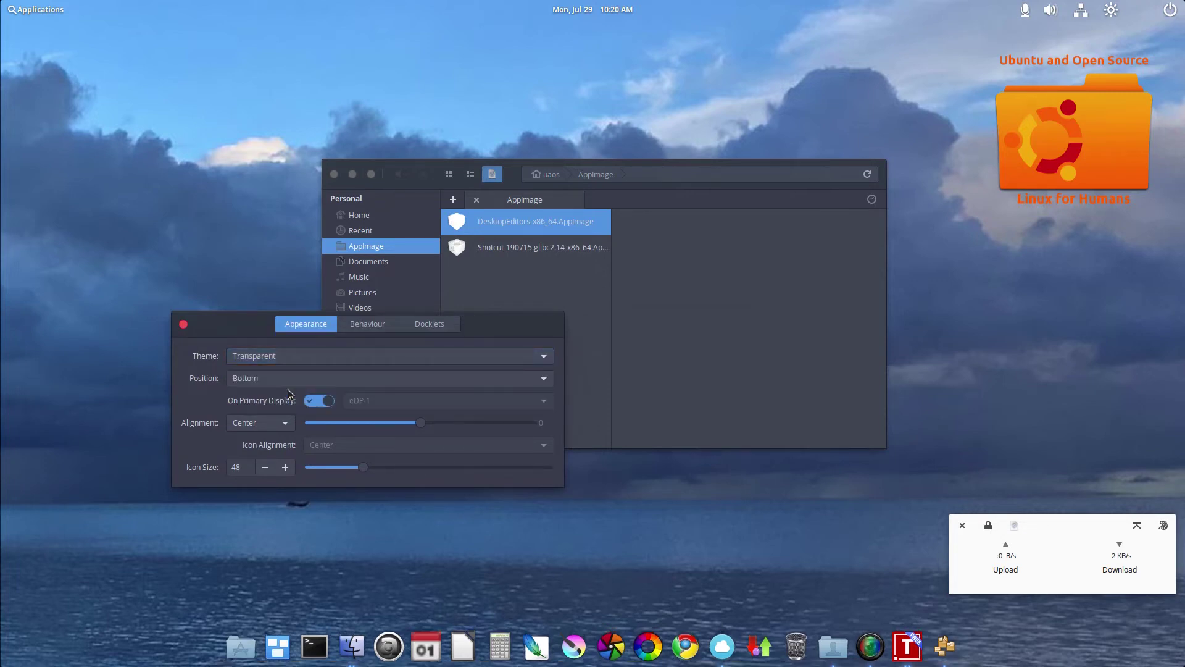
pyautogui.click(285, 356)
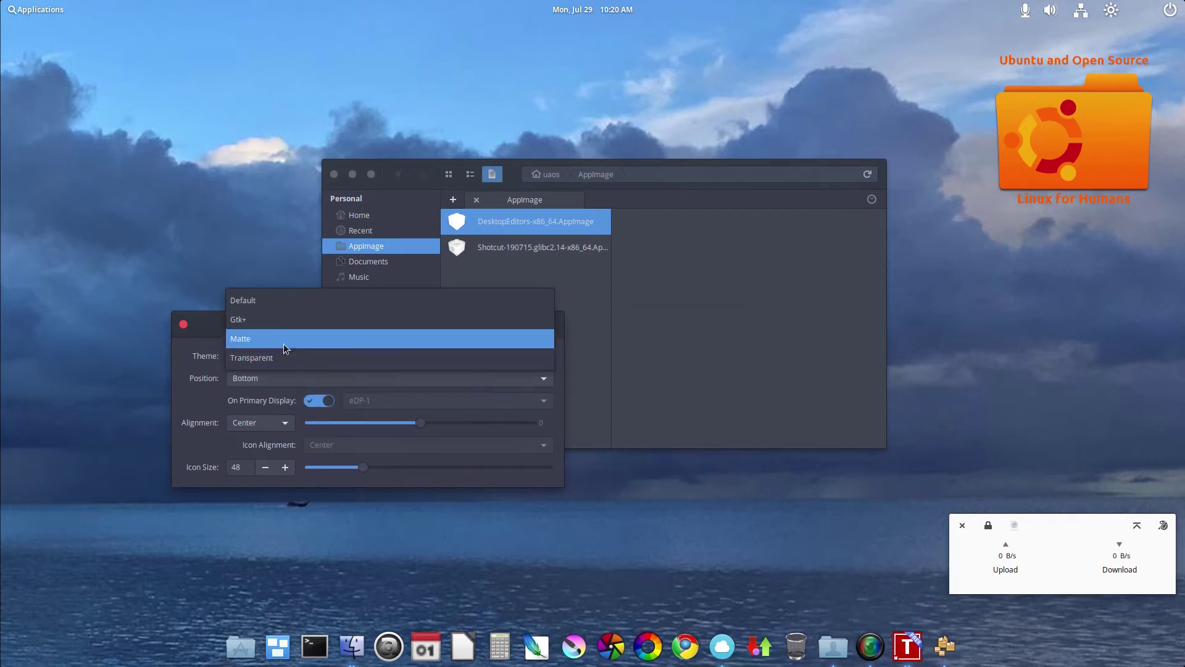
pyautogui.click(284, 316)
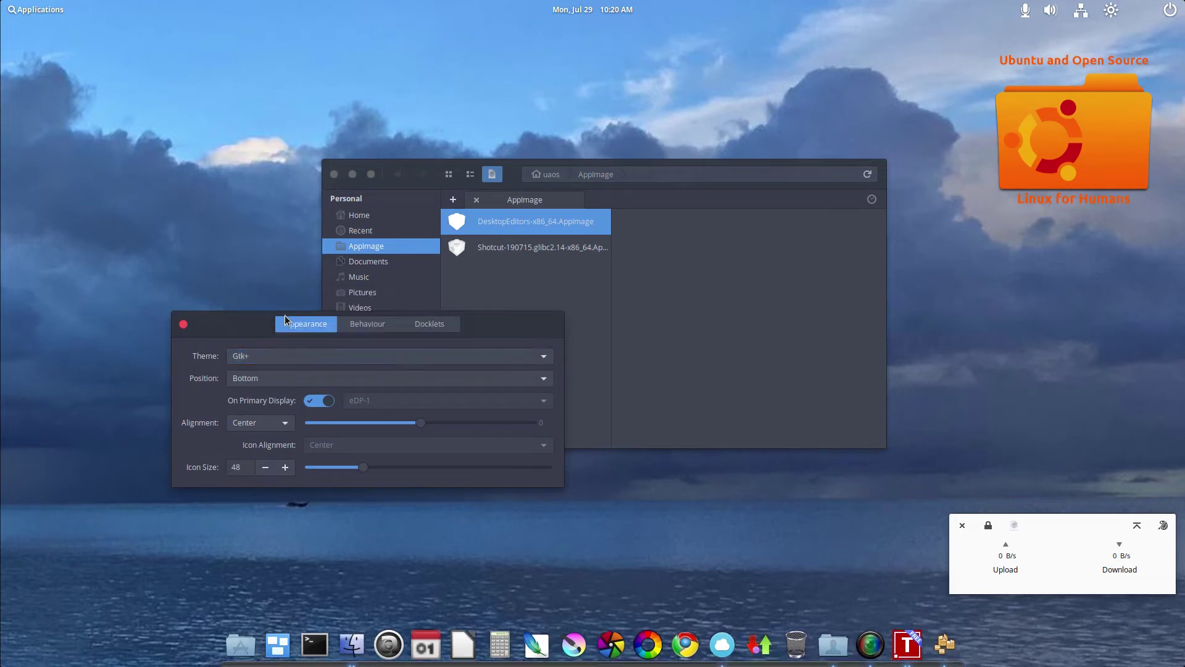
# Step: Move the dock to the top, right and left edges, then back to Bottom
pyautogui.click(291, 378)
pyautogui.click(283, 361)
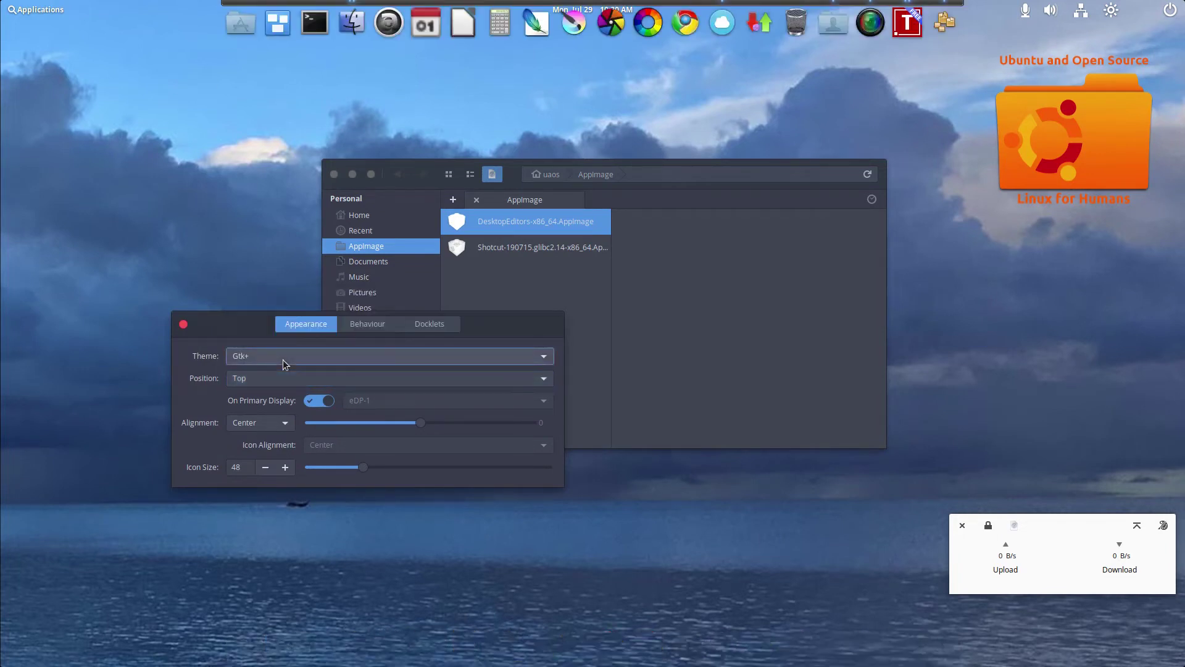
pyautogui.click(261, 381)
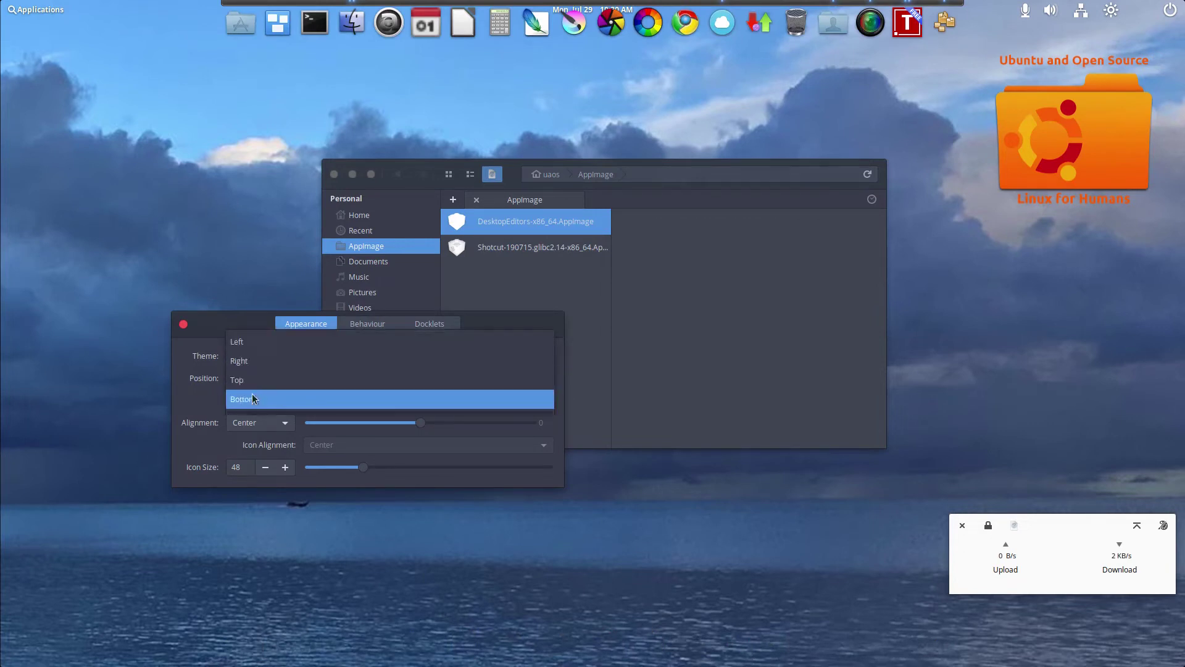
pyautogui.click(244, 365)
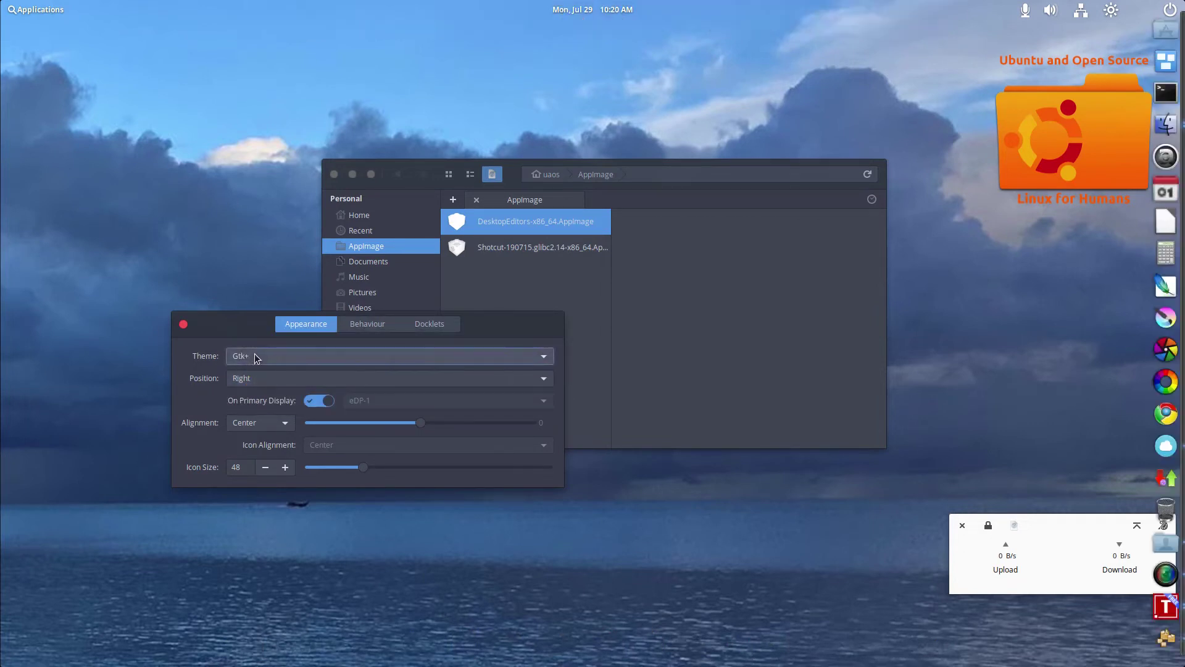
pyautogui.click(260, 388)
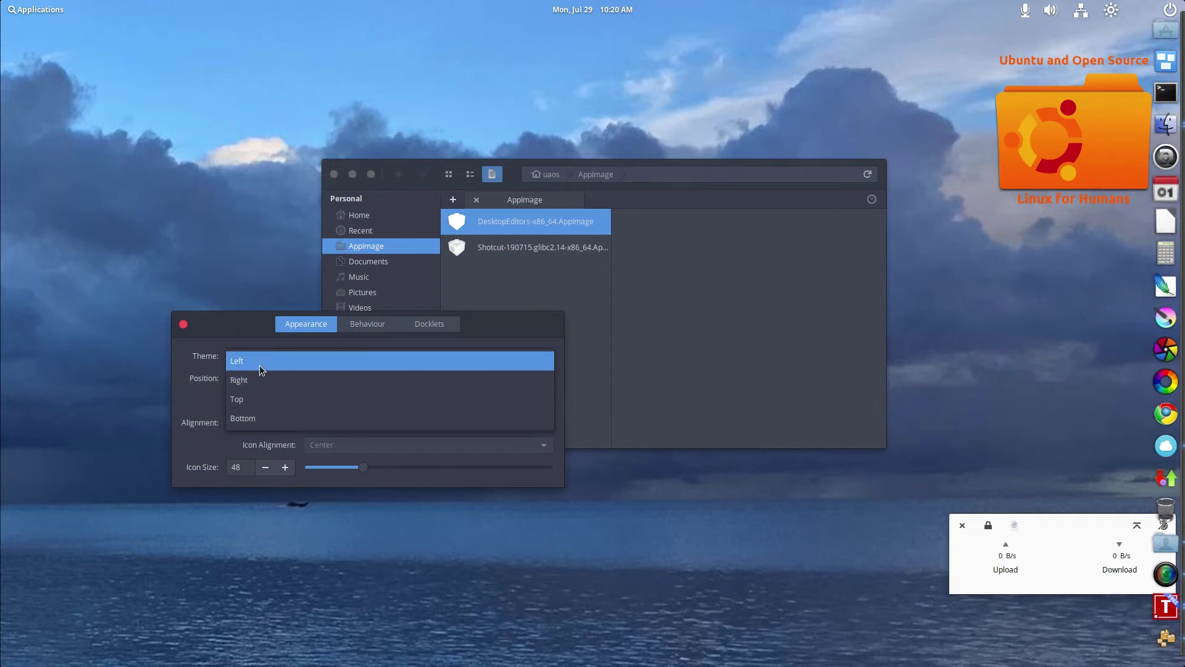
pyautogui.click(259, 365)
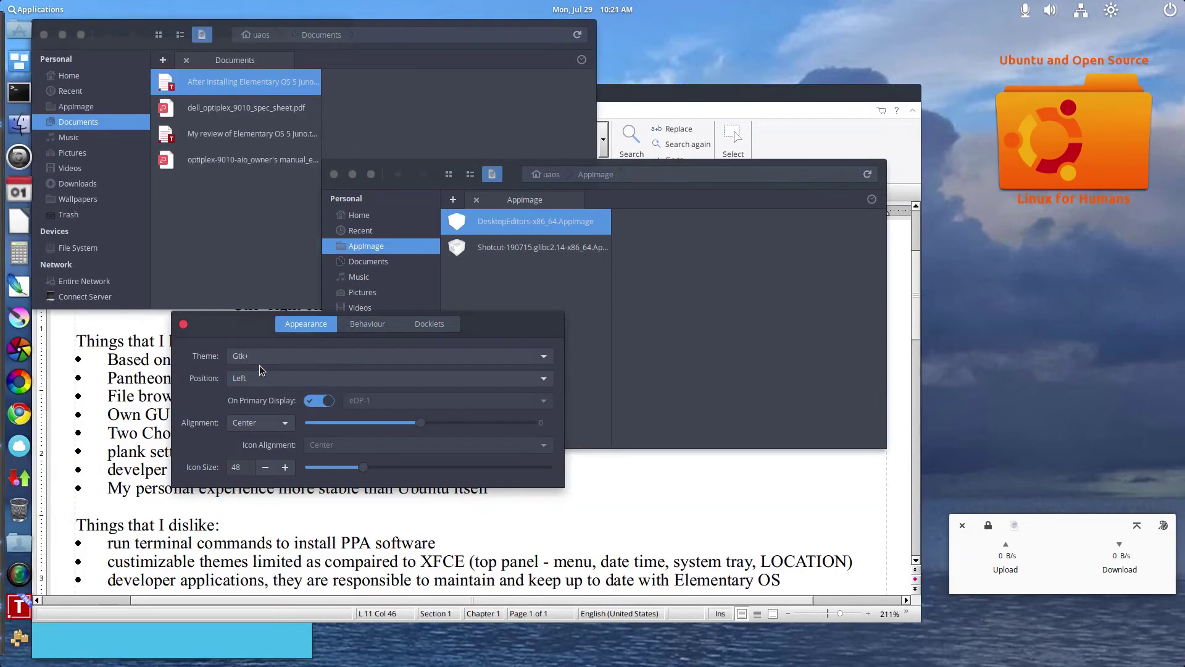
pyautogui.click(302, 383)
pyautogui.click(301, 434)
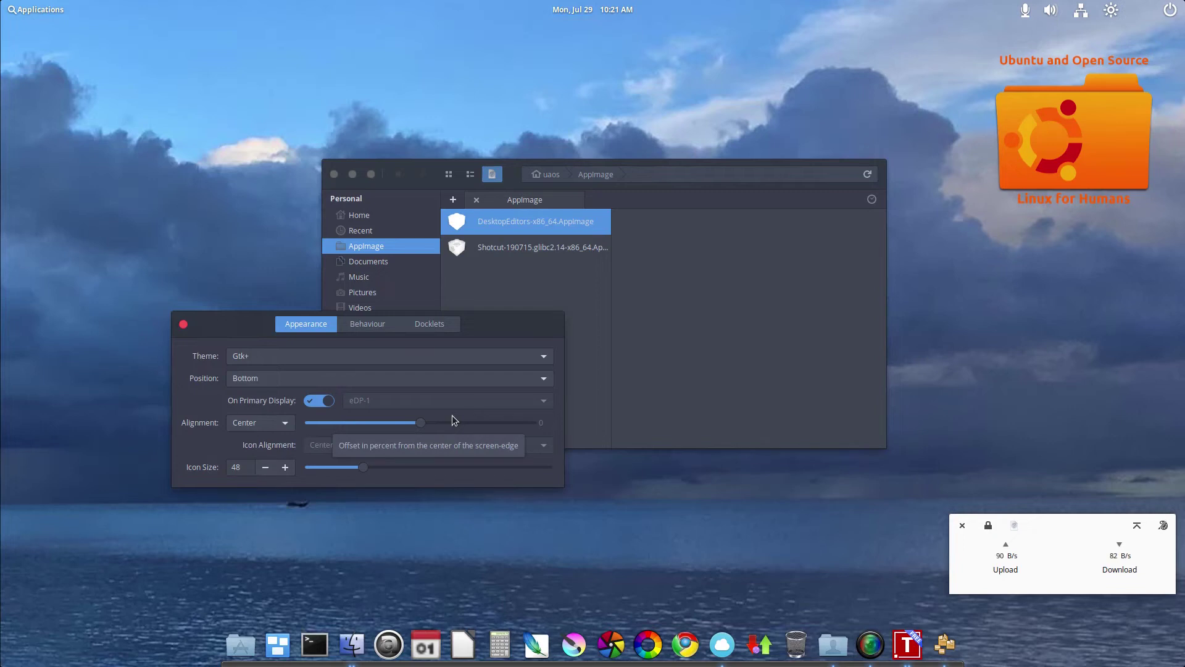
# Step: On the Behaviour tab, try Autohide and Intellihide, turn Hide Dock off, and toggle Show Unpinned off and on
pyautogui.click(378, 326)
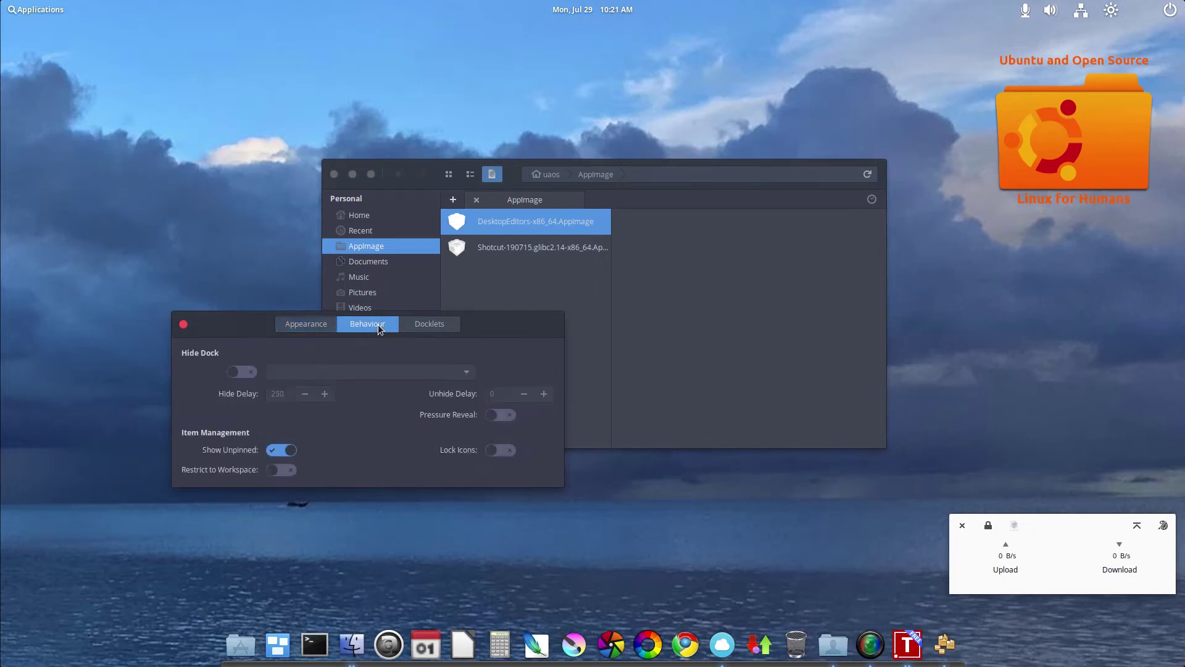
pyautogui.click(246, 371)
pyautogui.click(286, 372)
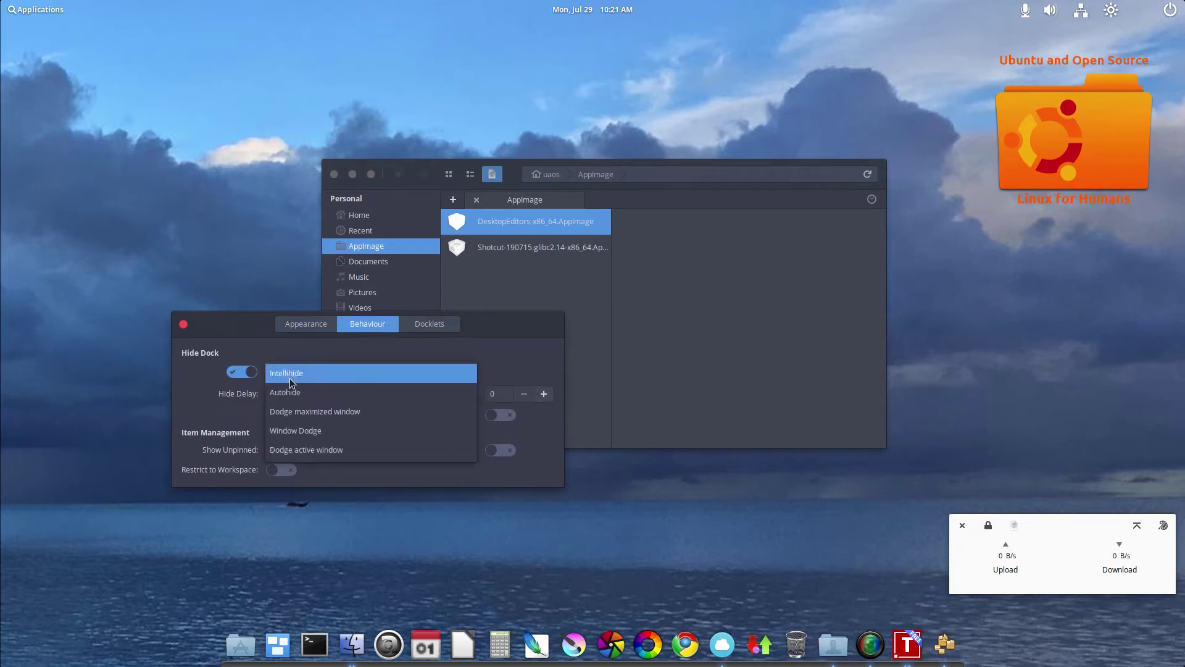
pyautogui.click(293, 383)
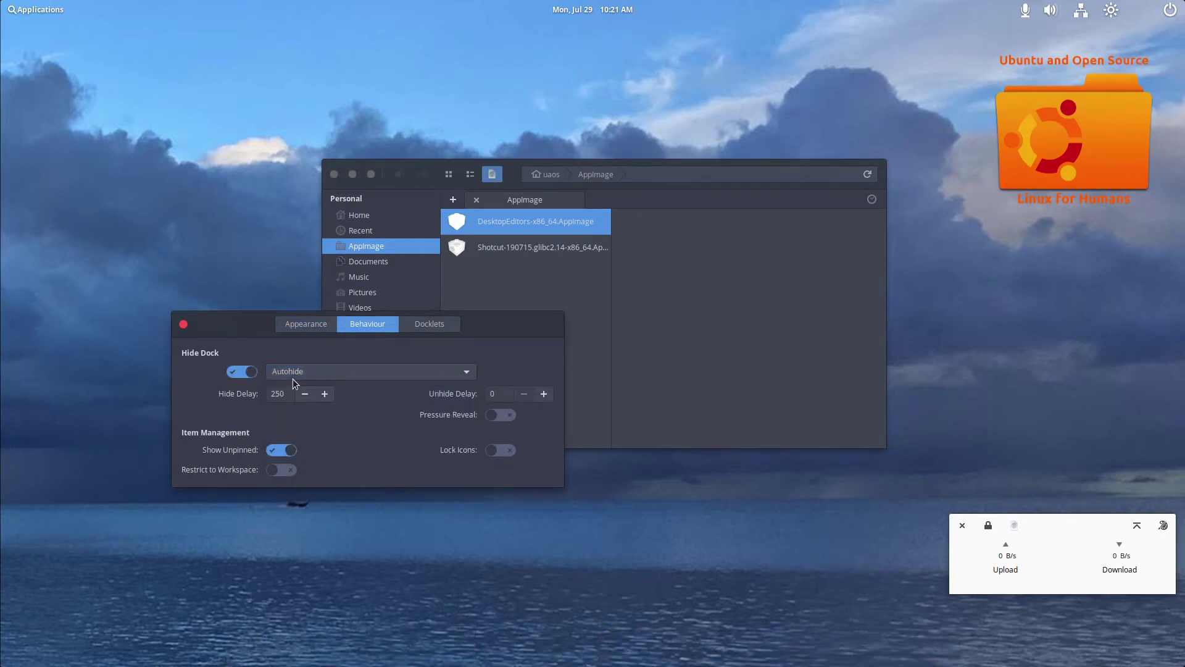
pyautogui.click(292, 376)
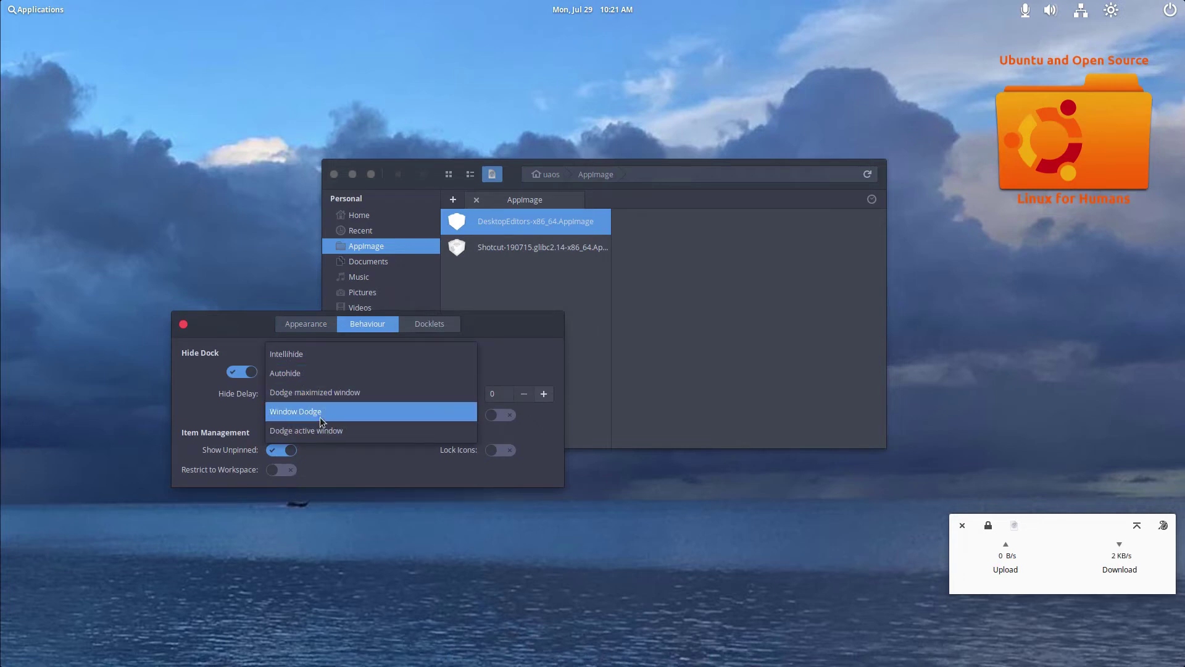
pyautogui.click(323, 356)
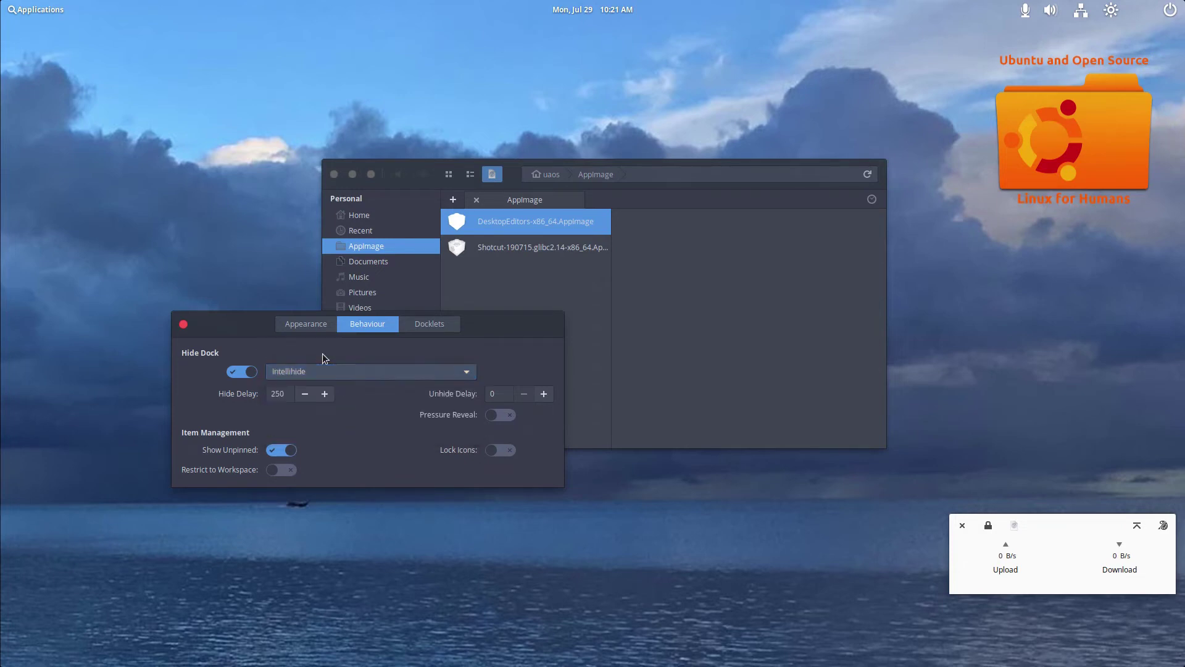
pyautogui.click(240, 371)
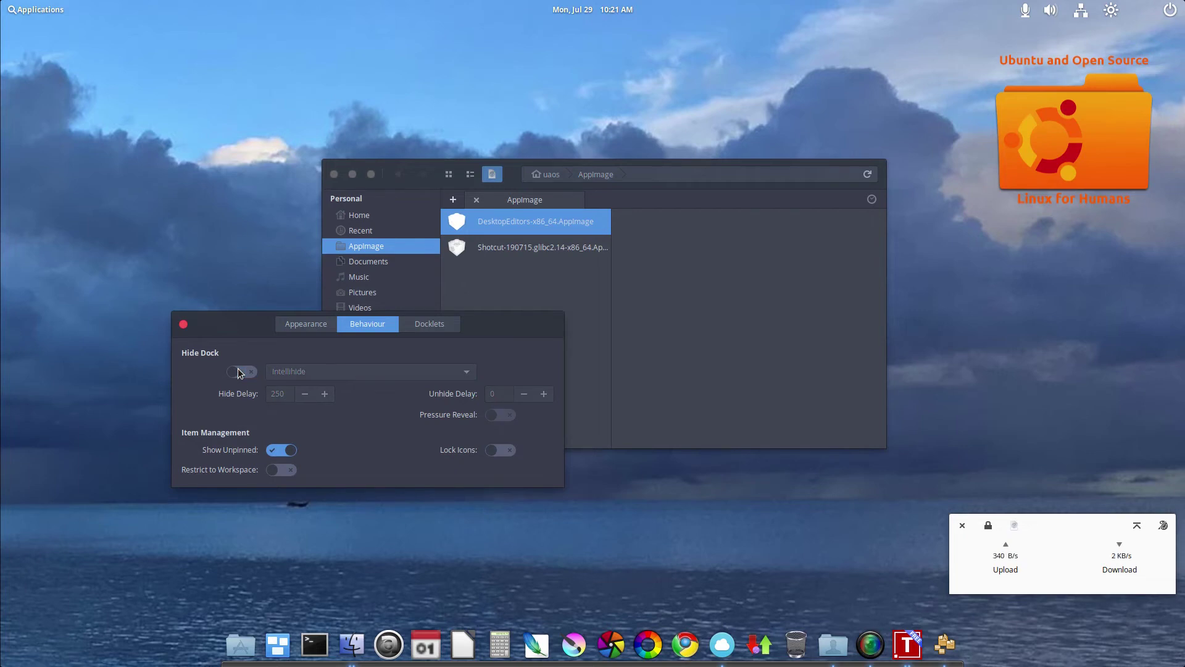
pyautogui.click(272, 451)
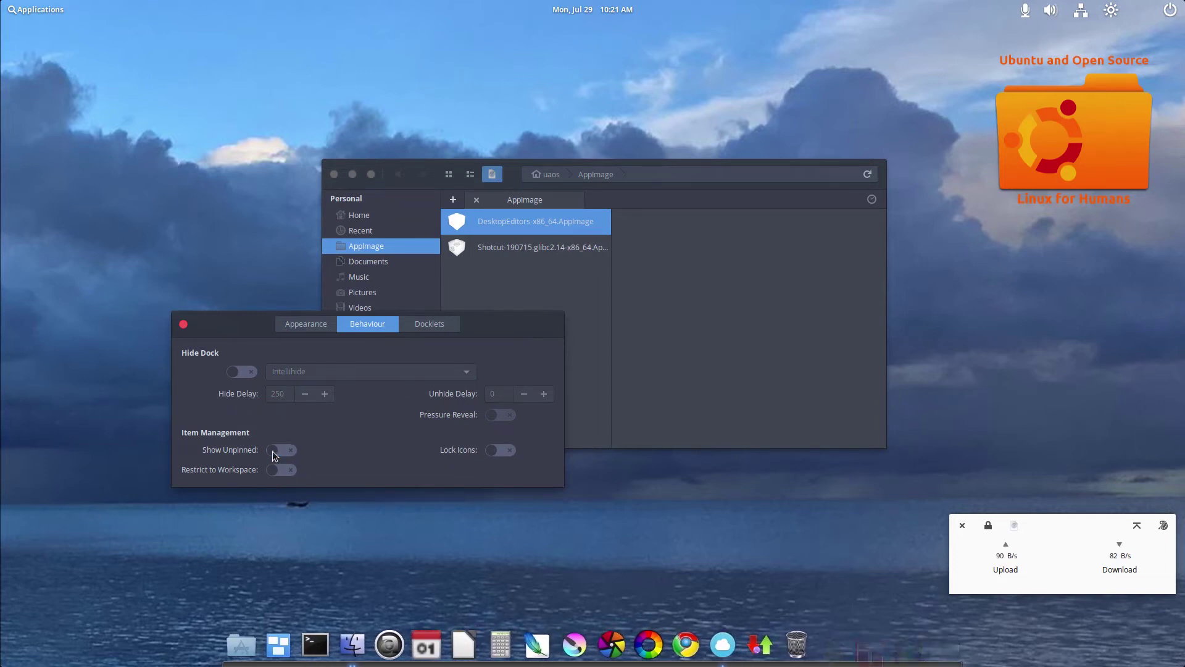
pyautogui.click(272, 451)
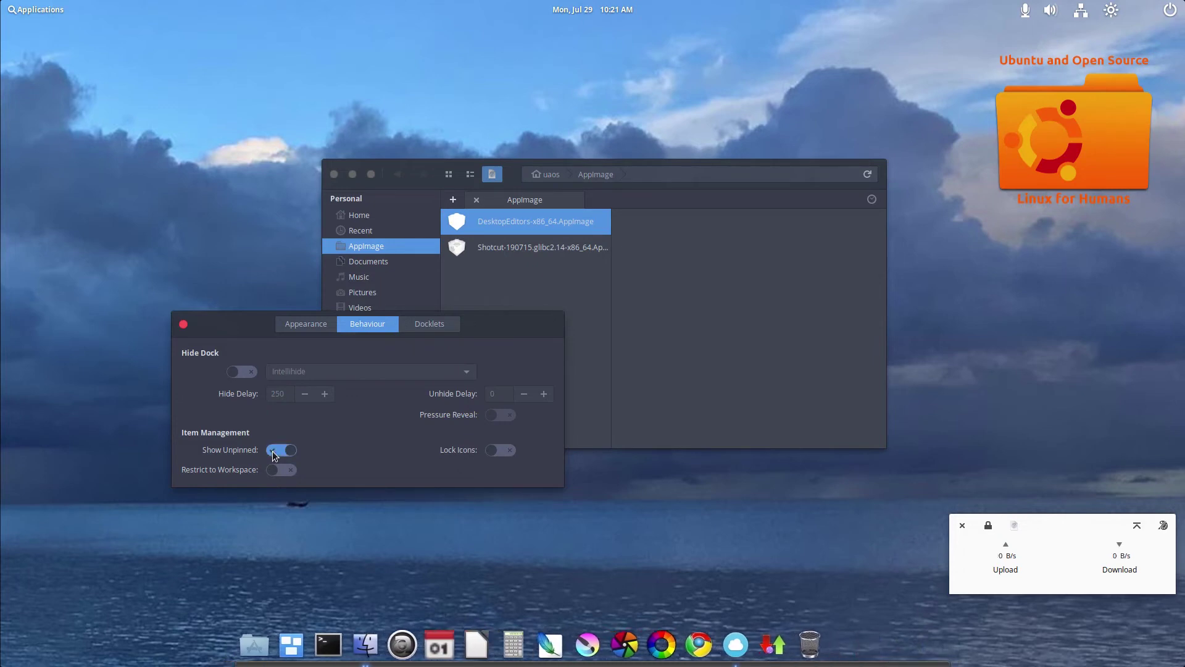
# Step: View the Docklets tab, browse the Applications docklet's category menu, then close Preferences
pyautogui.click(425, 322)
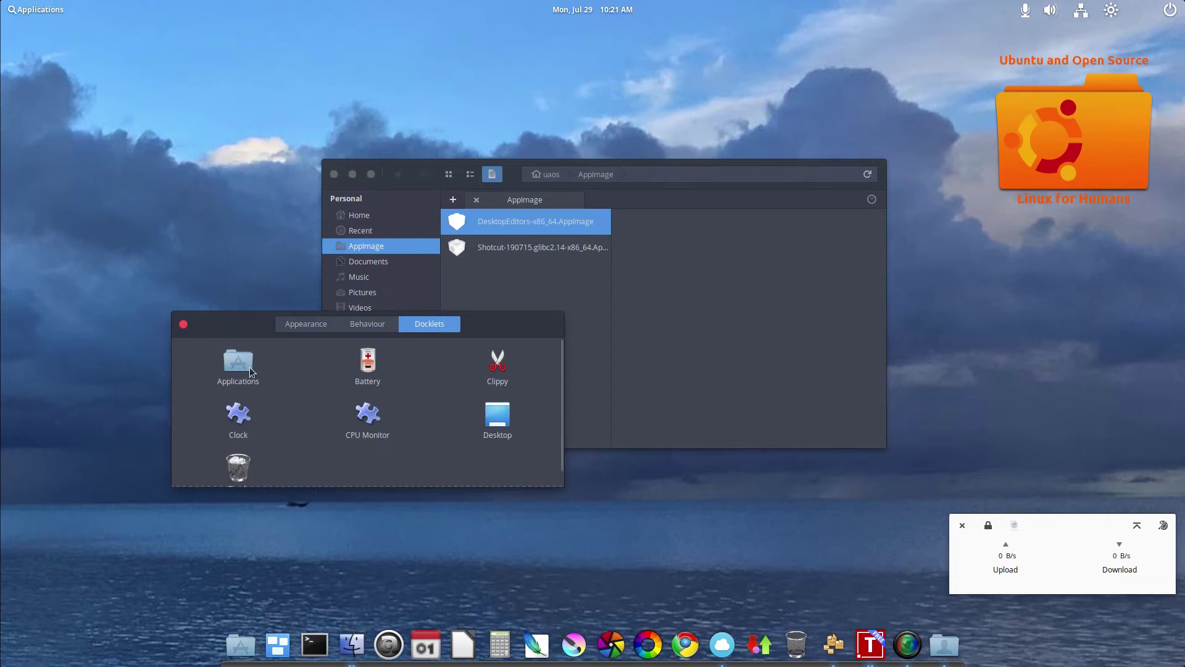
pyautogui.click(236, 650)
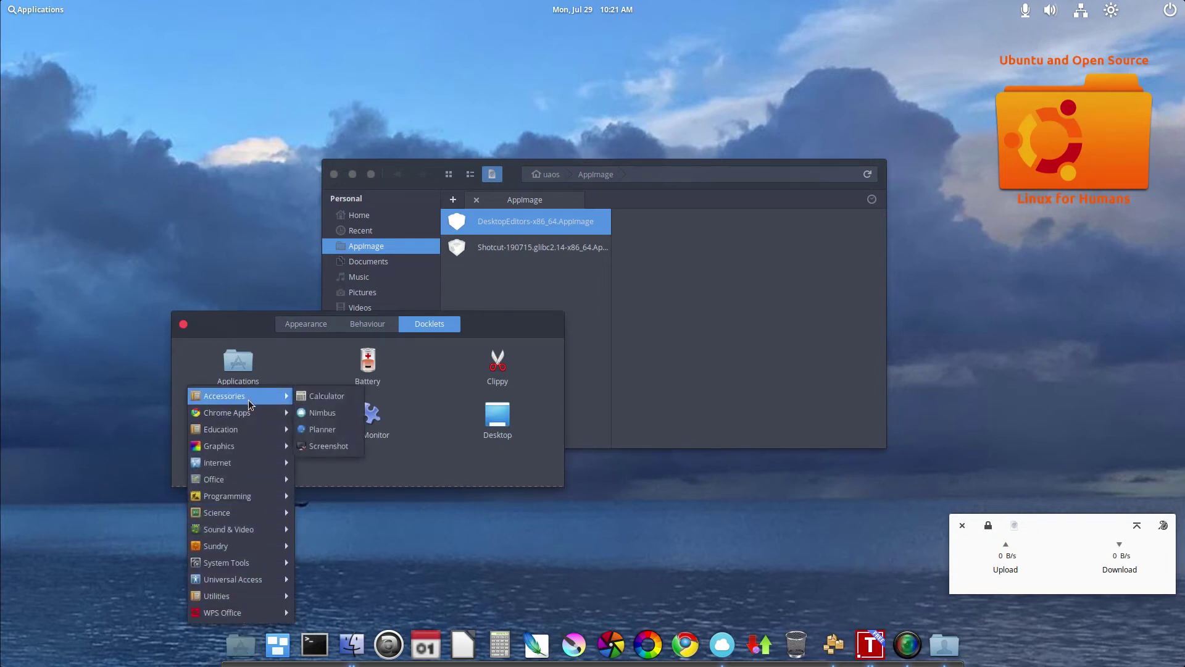
pyautogui.moveTo(246, 419)
pyautogui.moveTo(241, 470)
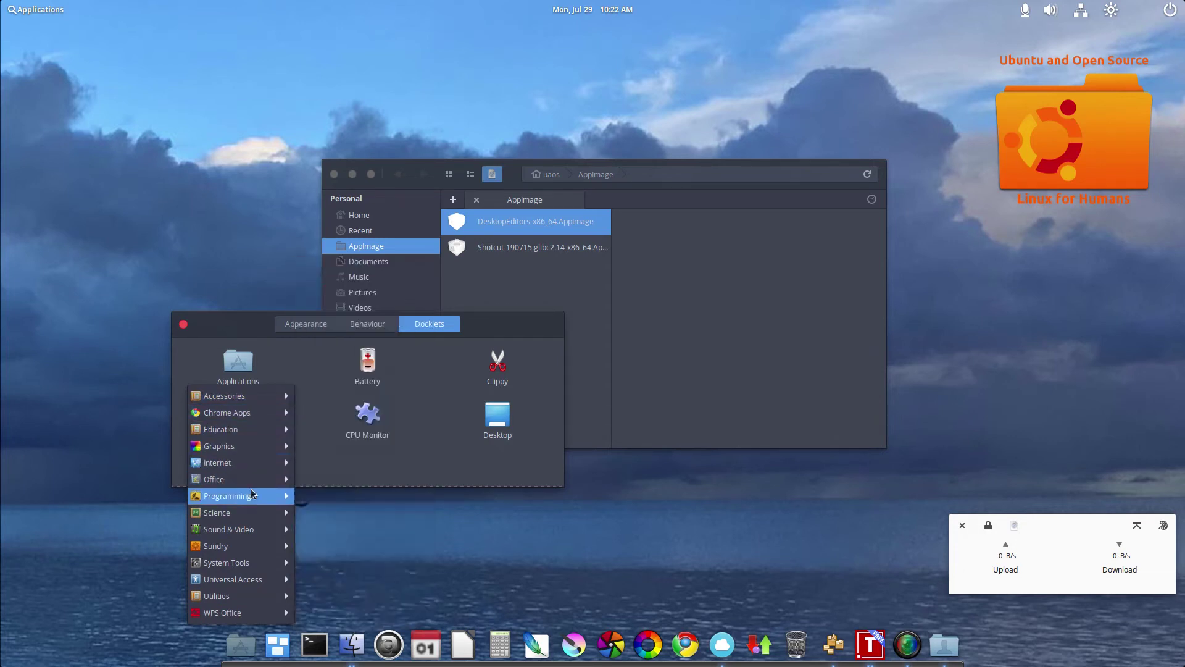
pyautogui.click(476, 473)
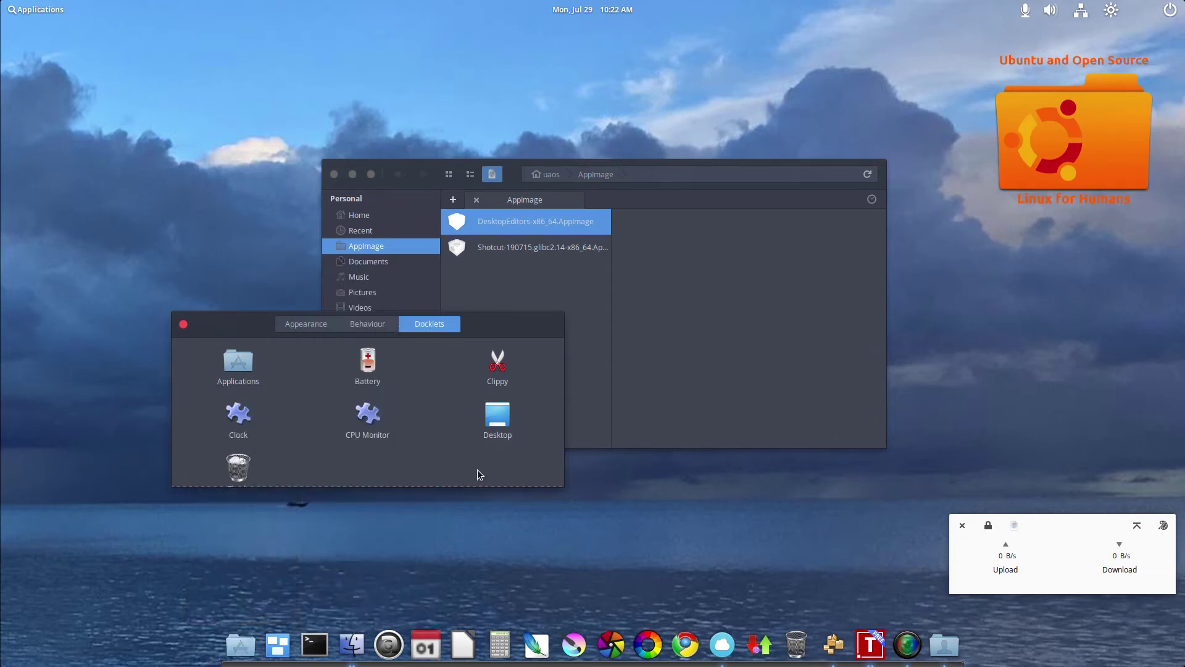
pyautogui.click(183, 325)
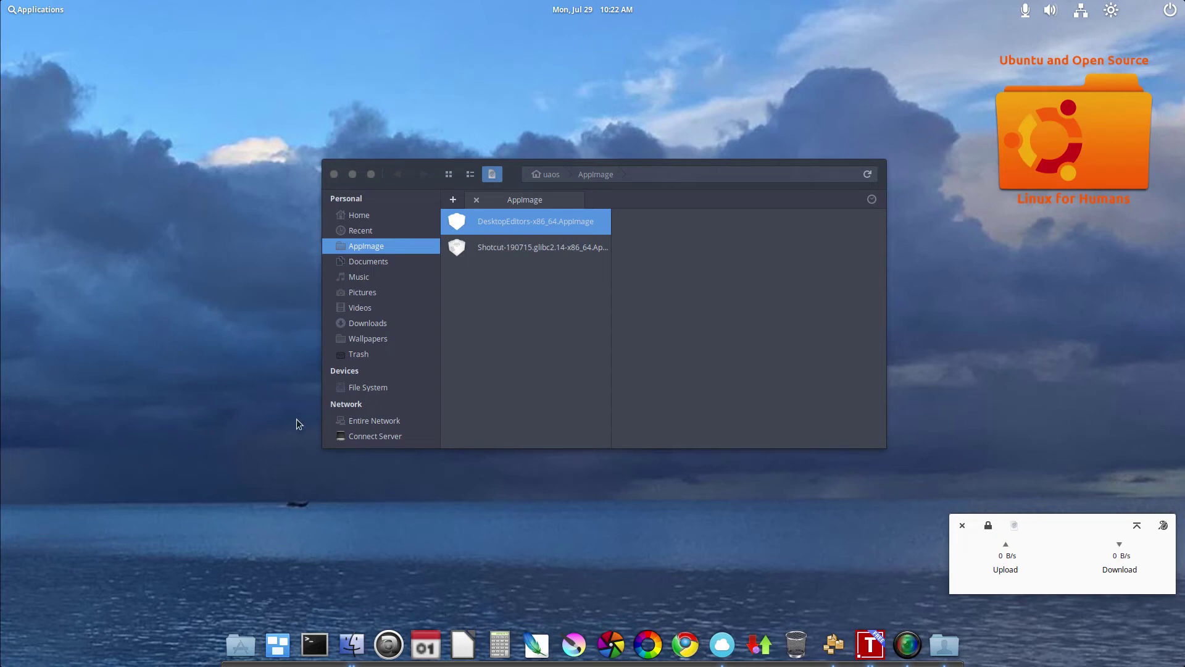
# Step: Launch Terminal from the Plank dock
pyautogui.click(314, 642)
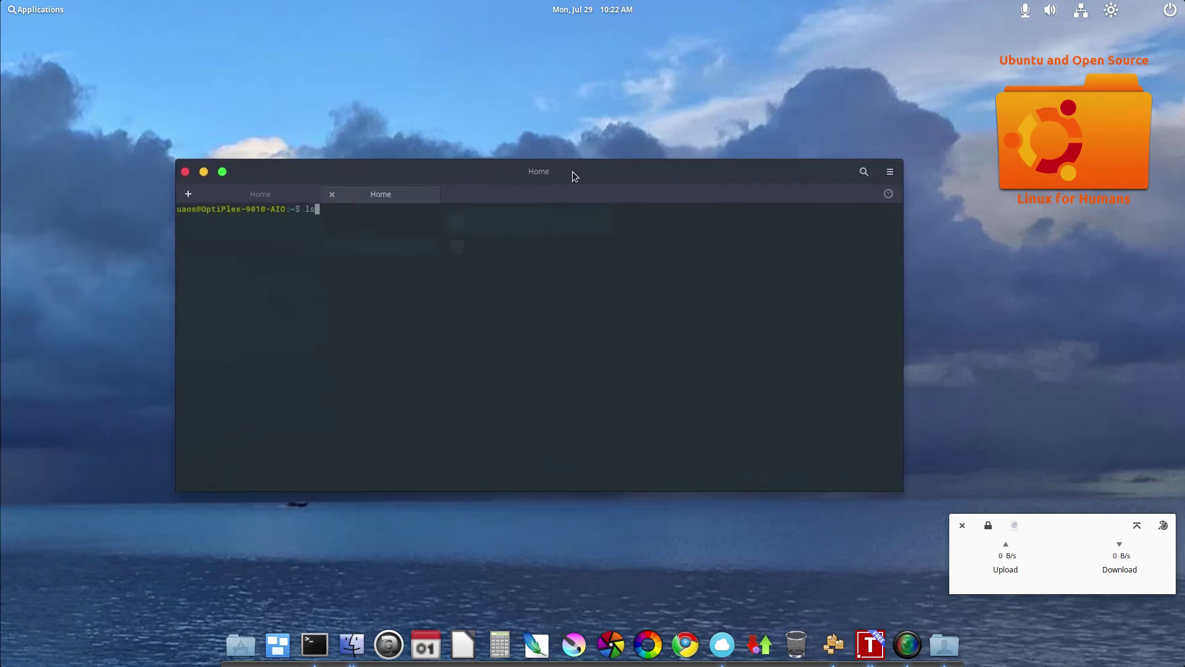
# Step: Recall the elementary-tweaks repository and install commands from the terminal history
pyautogui.press('Up')
pyautogui.press('Up')
pyautogui.press('Up')
pyautogui.press('Down')
pyautogui.press('Down')
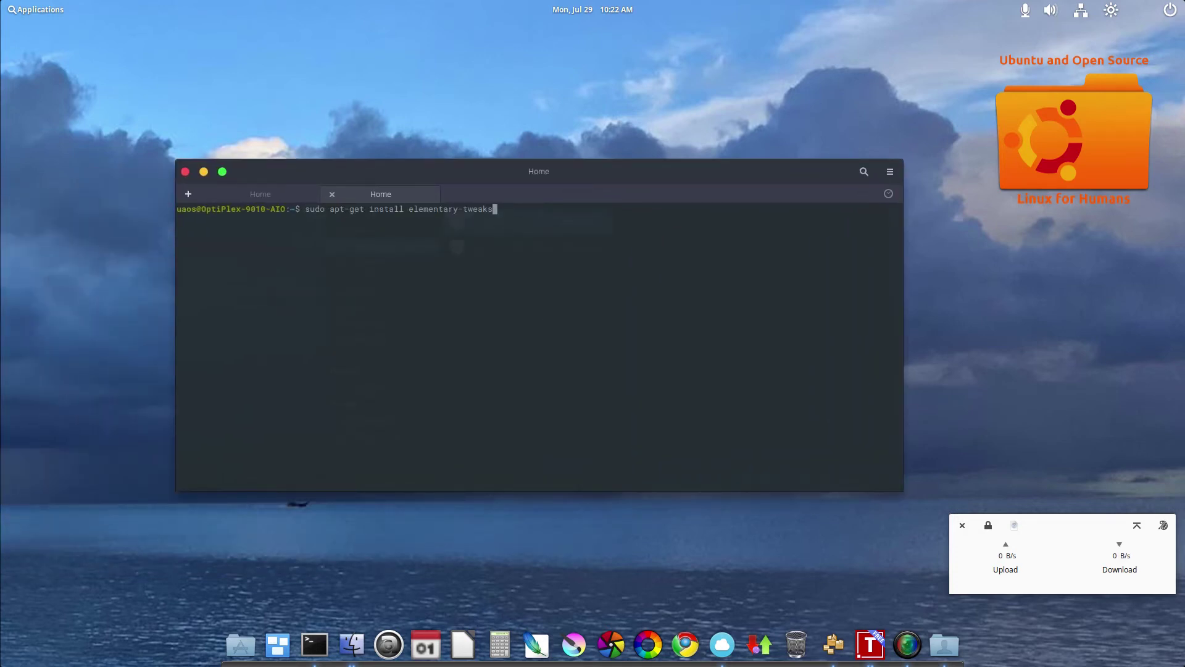
pyautogui.press('Up')
pyautogui.press('Up')
pyautogui.press('Up')
pyautogui.press('Up')
pyautogui.press('Up')
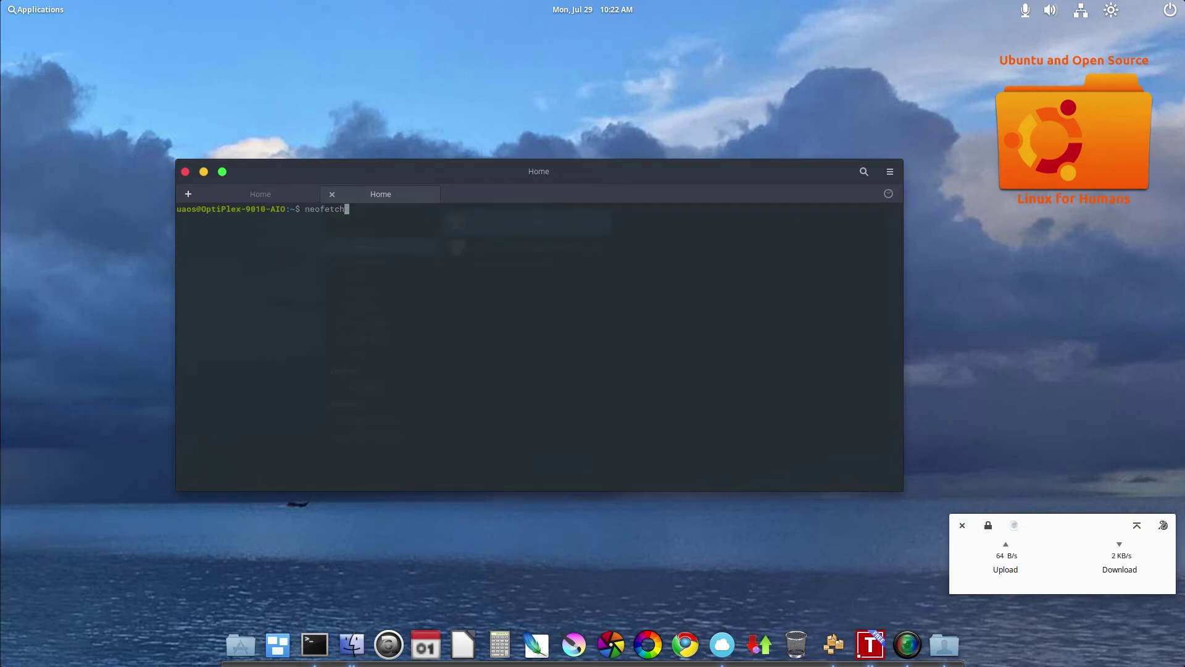
pyautogui.press('Down')
pyautogui.press('Down')
pyautogui.press('Down')
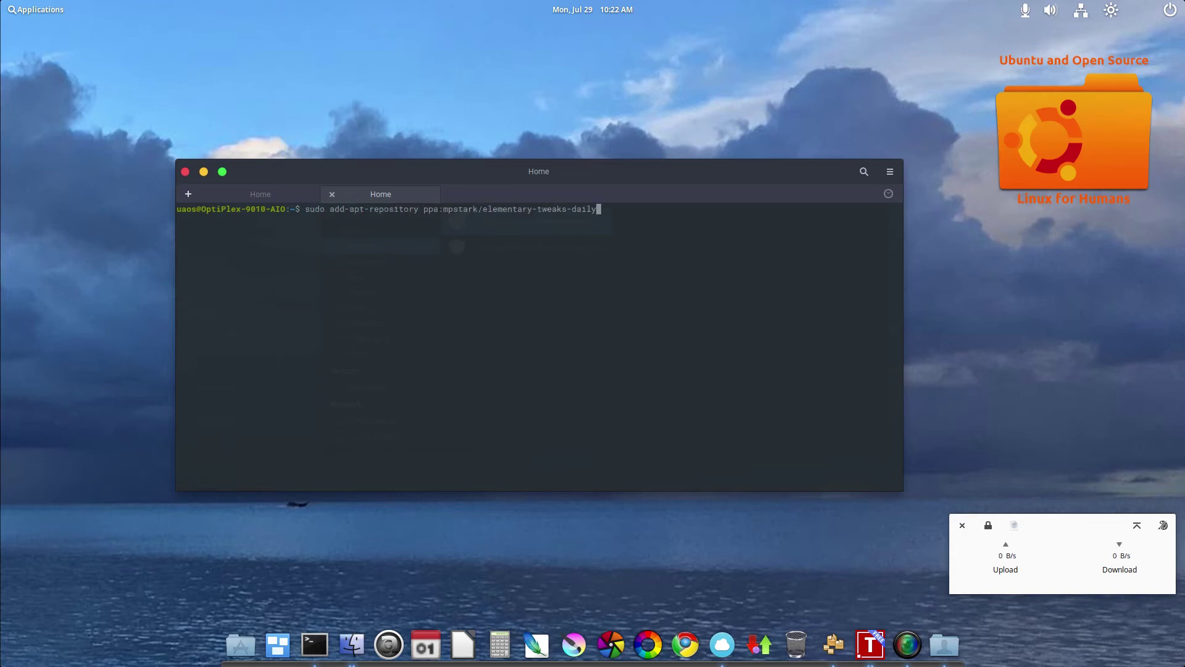
pyautogui.press('Up')
pyautogui.press('Up')
pyautogui.press('Up')
pyautogui.press('Up')
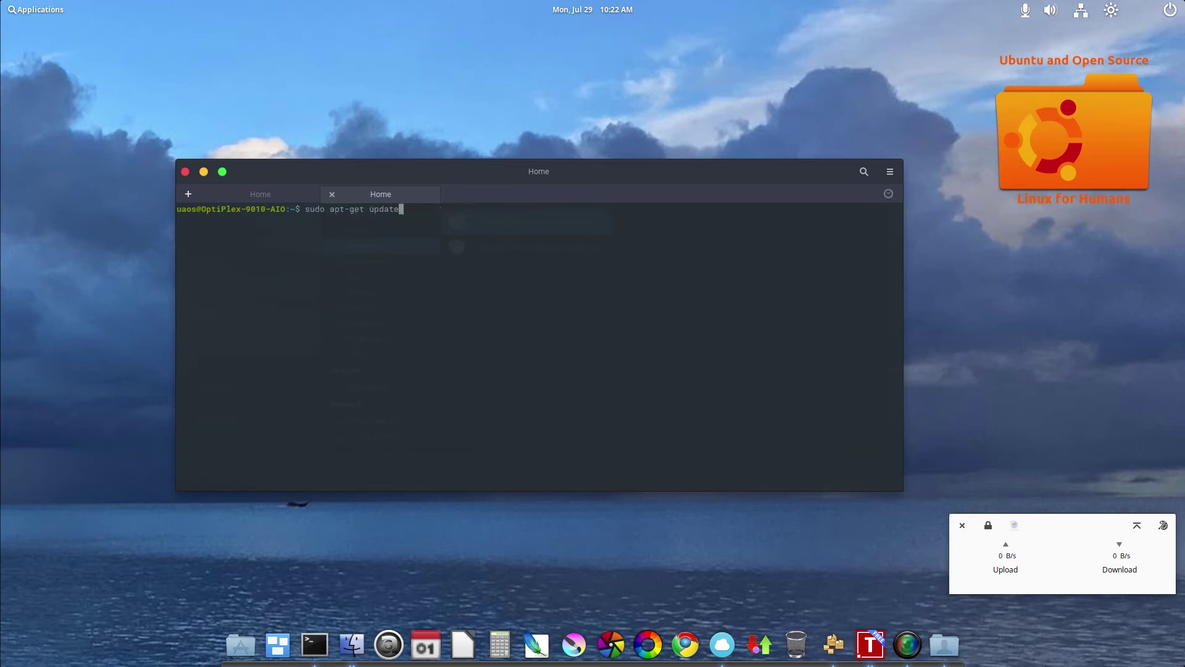
pyautogui.press('Down')
pyautogui.press('Down')
# Step: Step back to the older neofetch and hwinfo commands, then return to an empty prompt
pyautogui.press('Down')
pyautogui.press('Up')
pyautogui.press('Down')
pyautogui.press('Down')
pyautogui.press('Up')
pyautogui.press('Down')
pyautogui.press('Down')
pyautogui.press('Down')
pyautogui.press('Down')
pyautogui.press('Up')
pyautogui.press('Down')
pyautogui.press('Down')
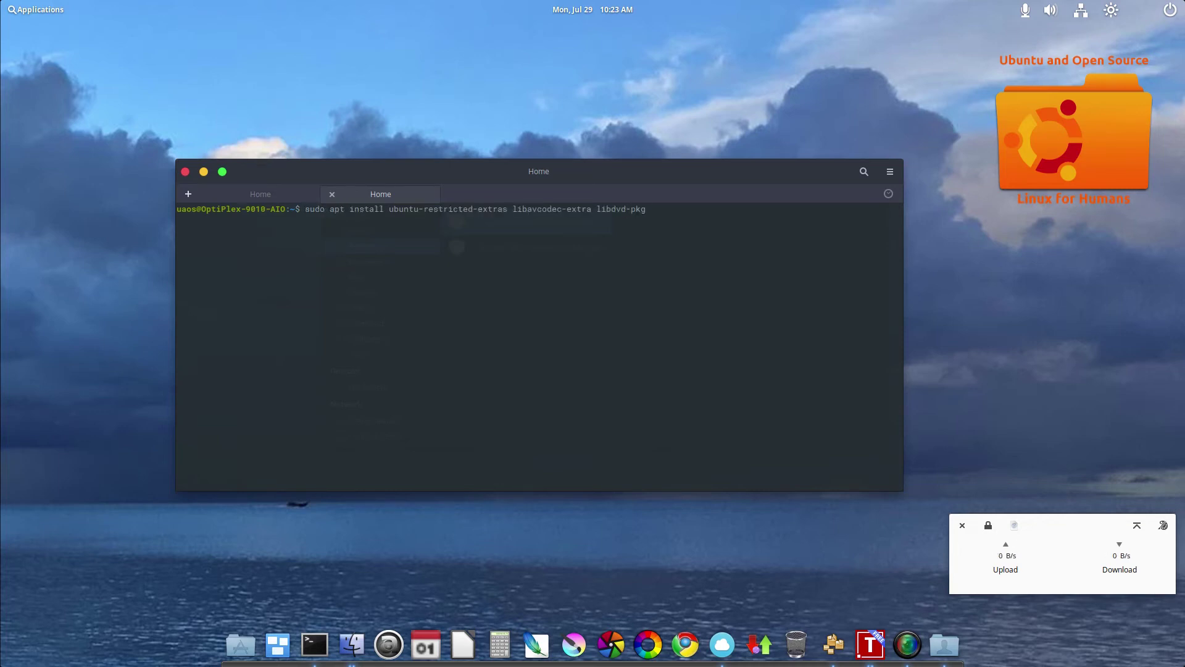
pyautogui.press('Down')
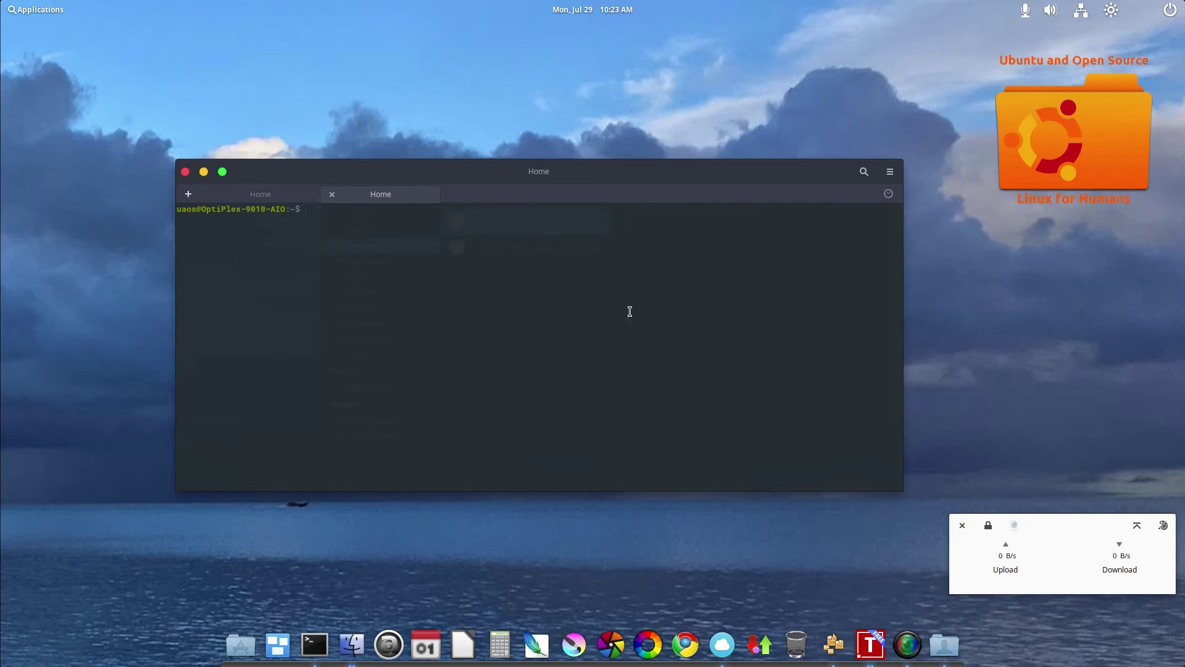
# Step: Close the terminal, launch FreeOffice TextMaker from the dock, then reopen Terminal
pyautogui.hotkey('ctrl', 'd')
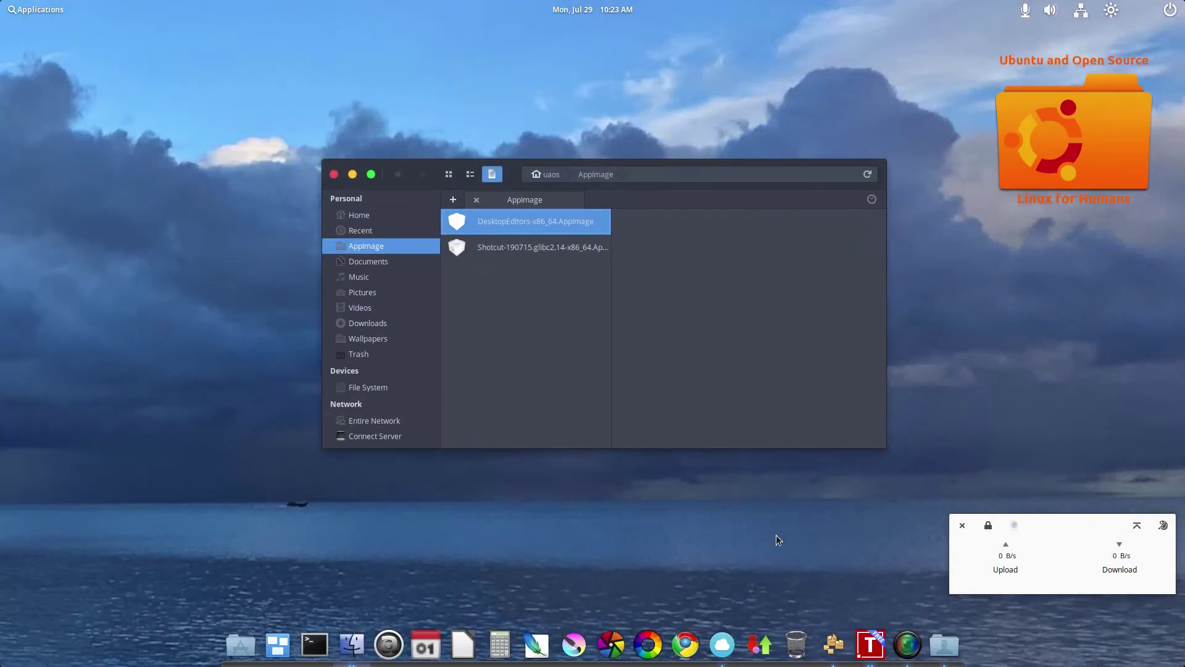
pyautogui.click(870, 648)
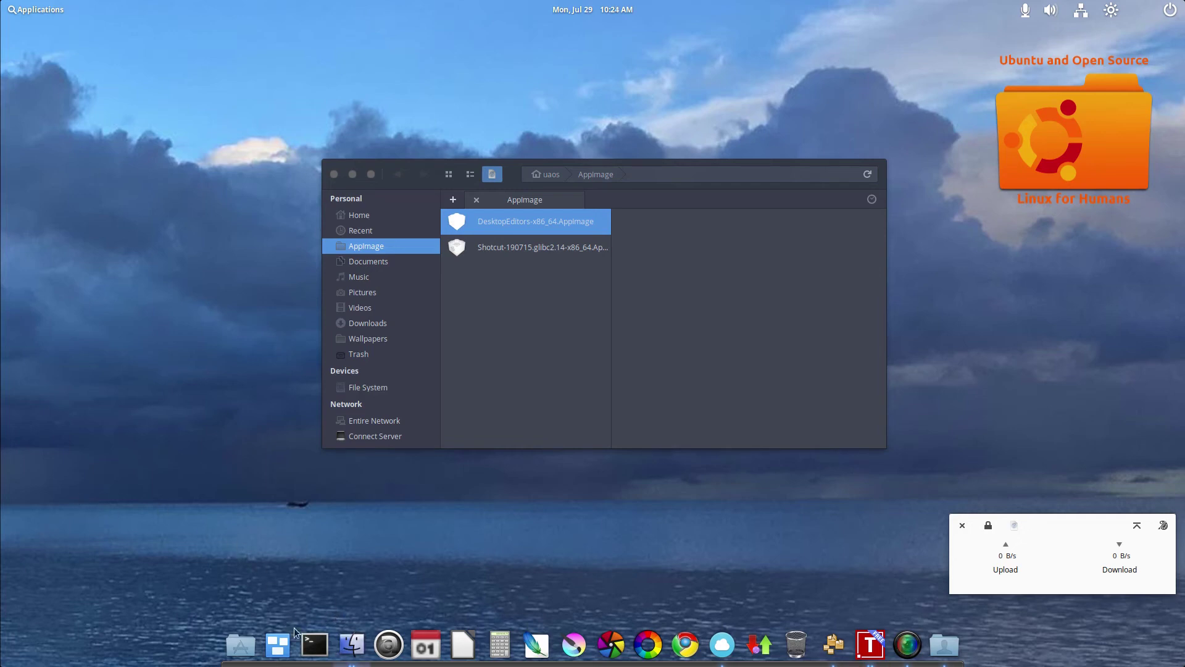
pyautogui.click(312, 639)
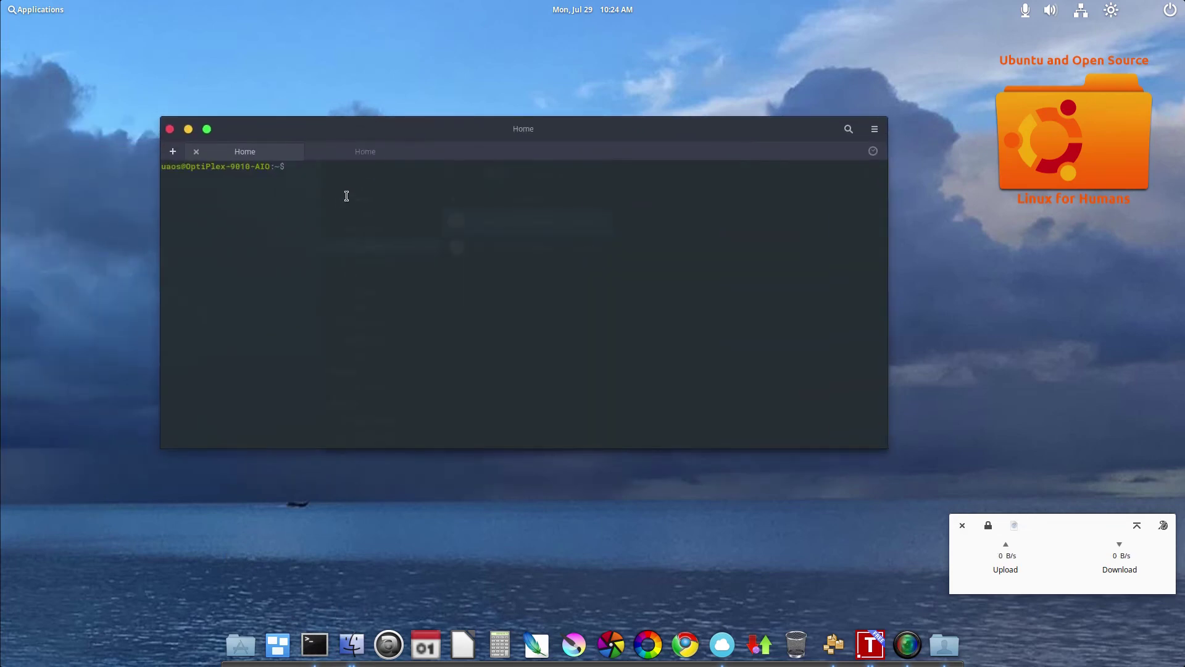
# Step: Paste 'sudo apt install software-properties-common' at the prompt, accepting the admin-access warning
pyautogui.rightClick(348, 190)
pyautogui.click(376, 231)
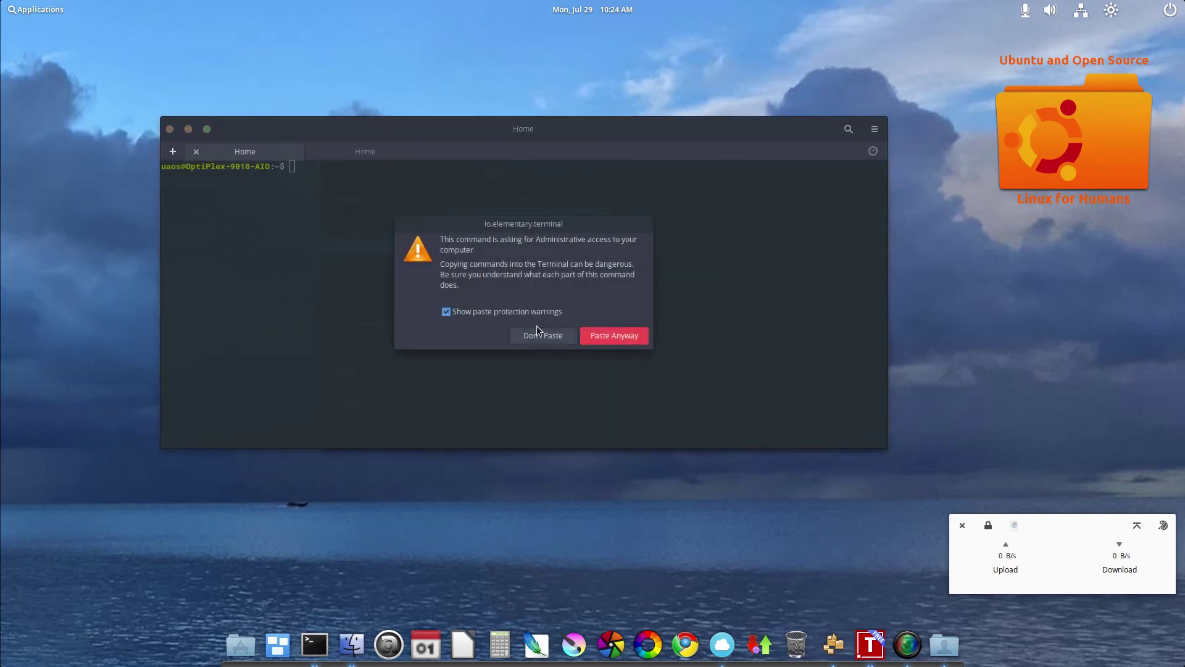
pyautogui.click(619, 335)
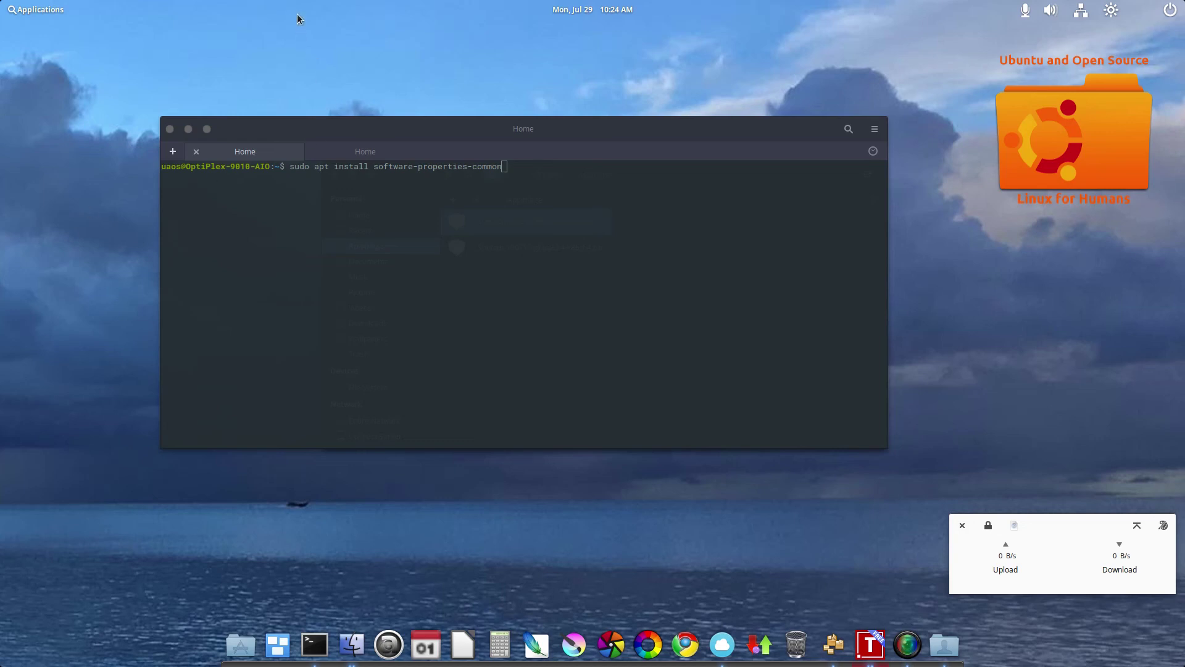
pyautogui.click(560, 16)
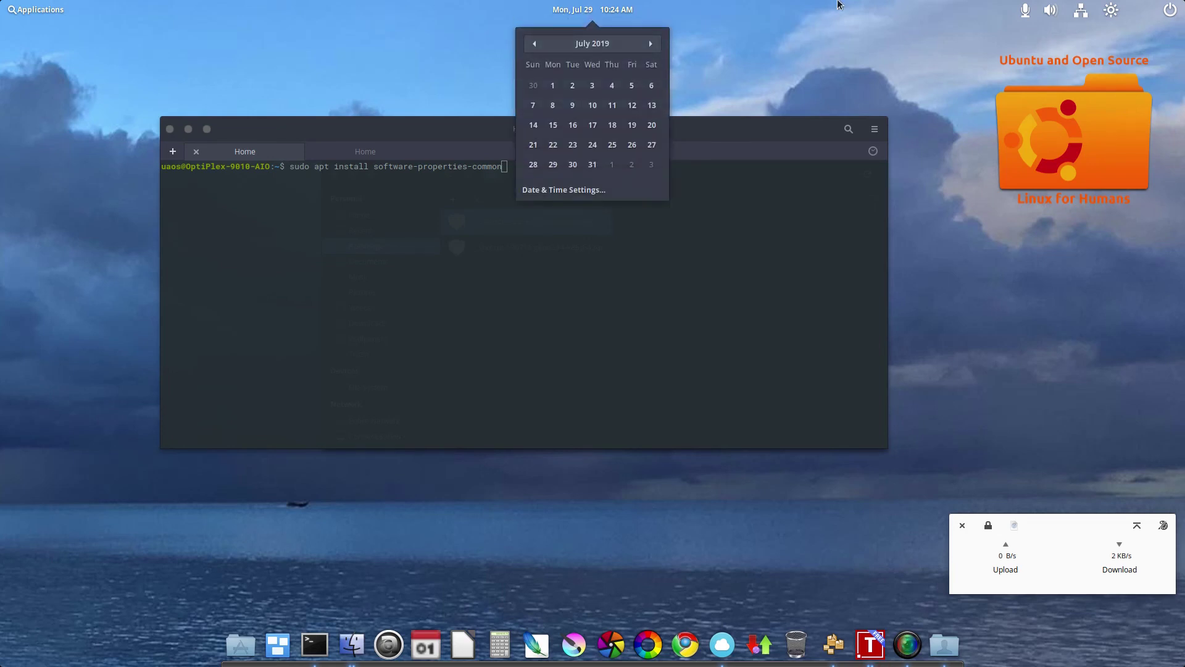
pyautogui.click(820, 6)
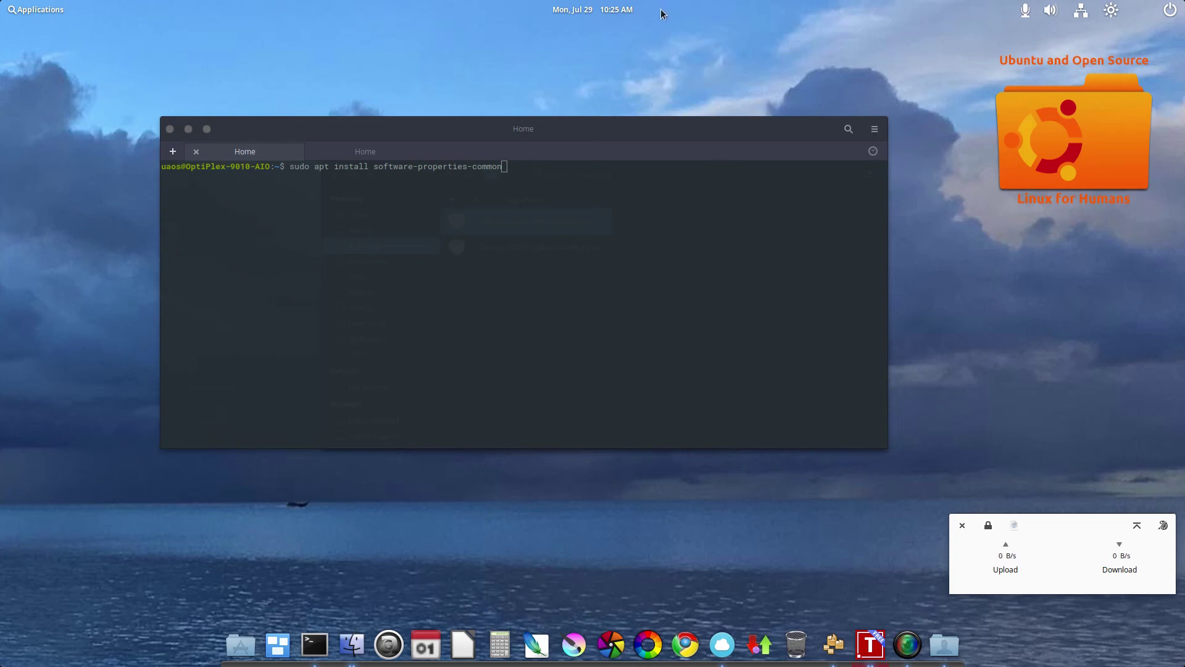
pyautogui.click(618, 6)
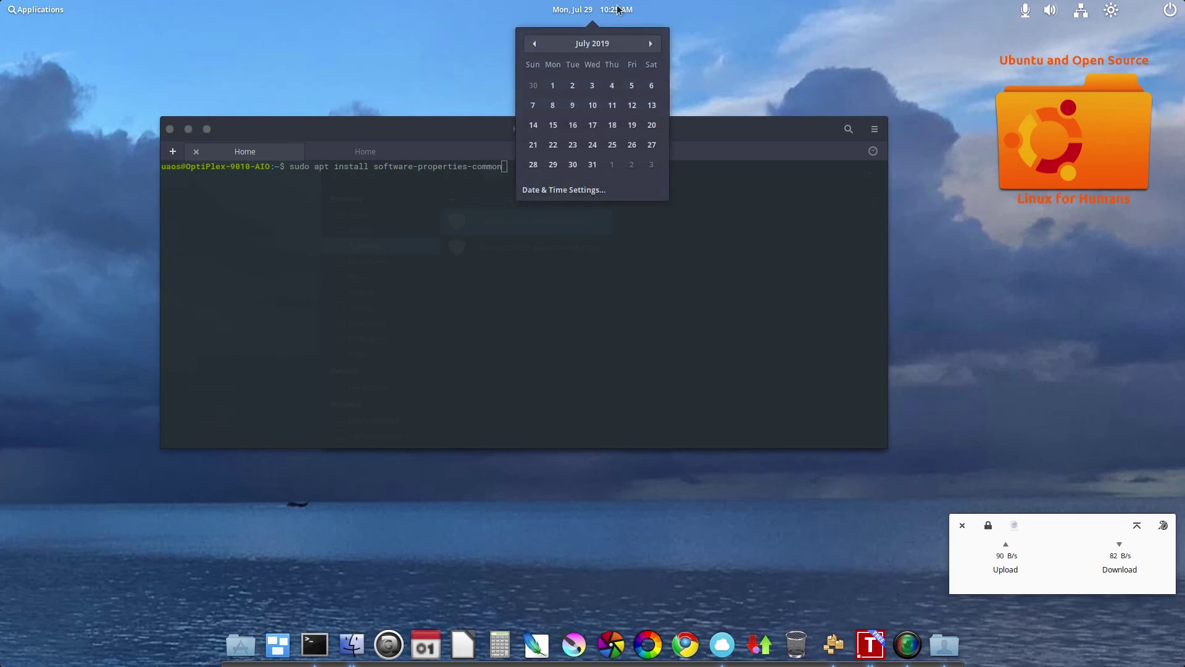
pyautogui.click(618, 6)
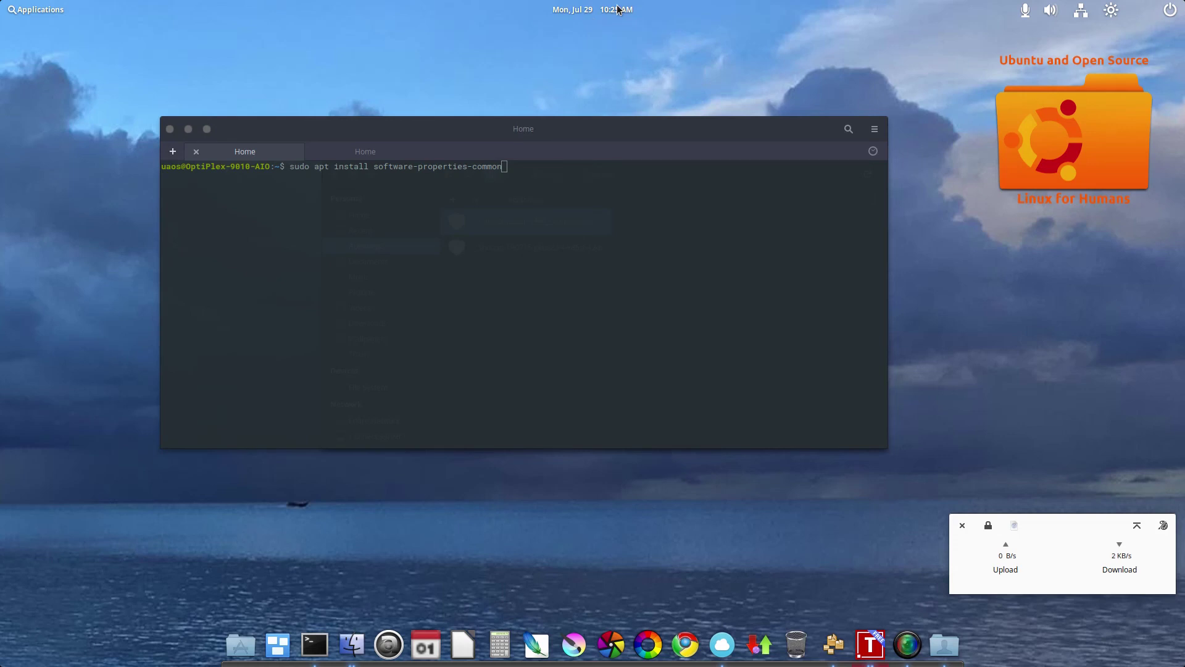
pyautogui.click(36, 10)
pyautogui.click(36, 11)
pyautogui.click(36, 10)
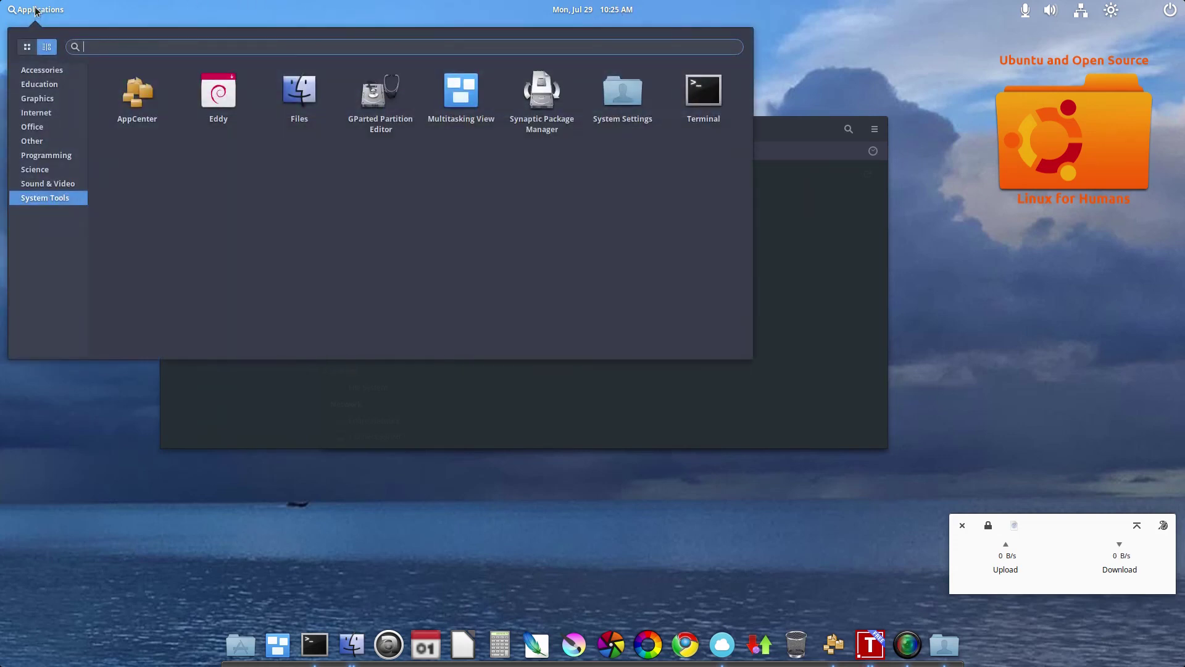
pyautogui.click(26, 47)
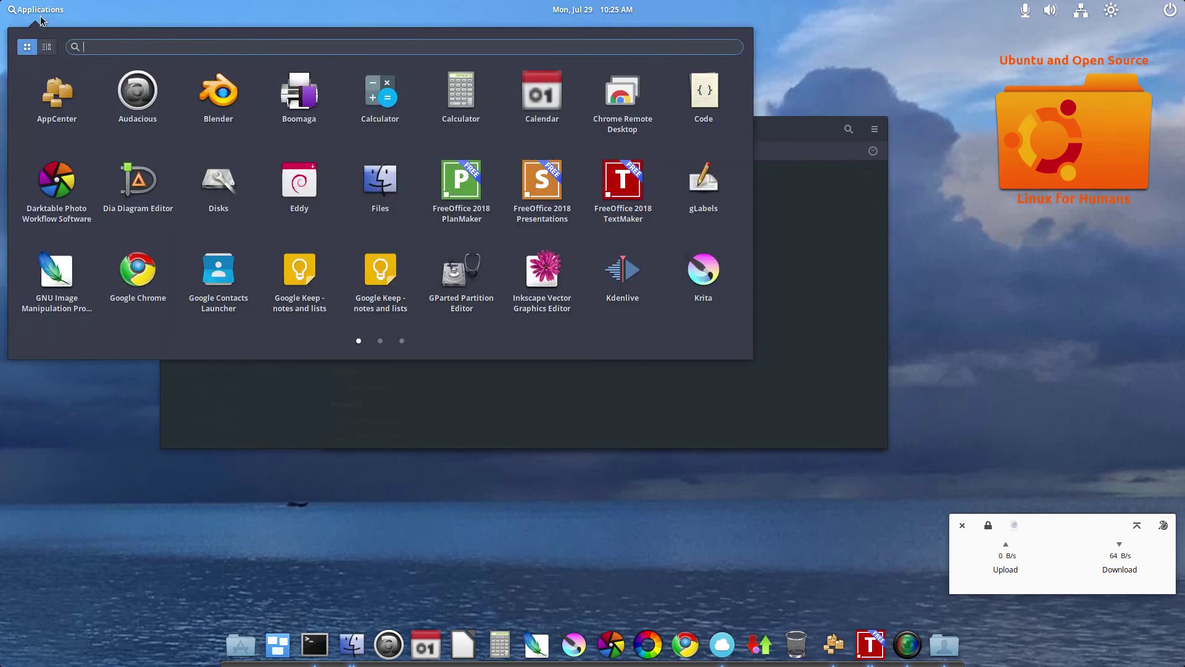
pyautogui.click(40, 18)
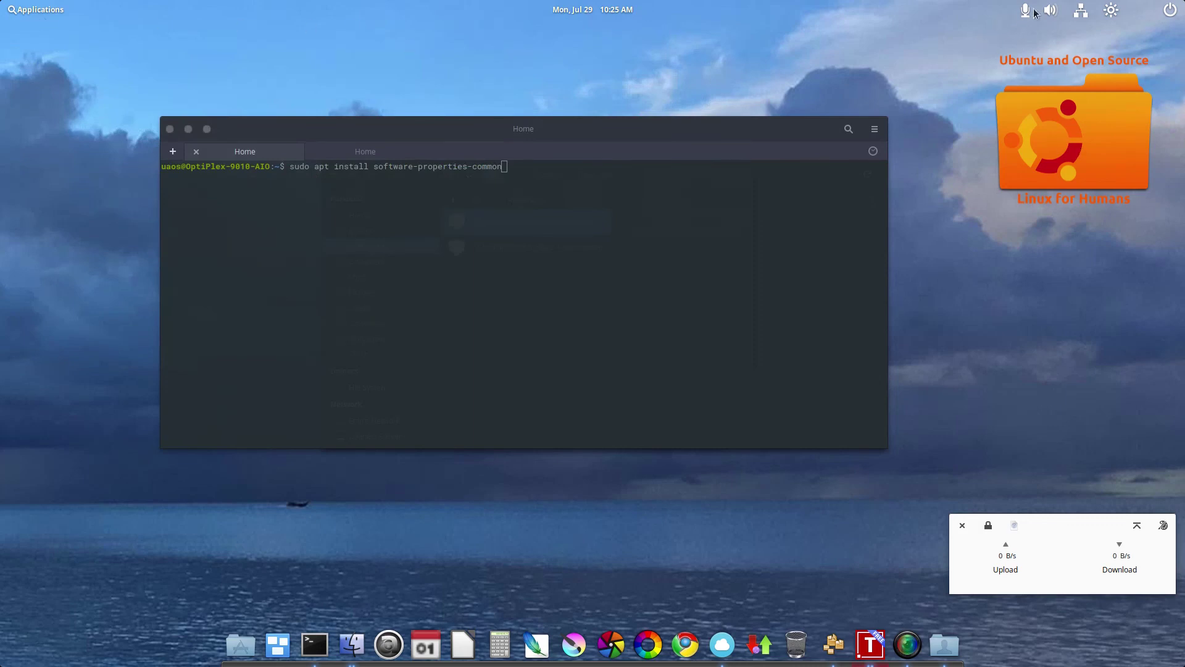
pyautogui.click(1111, 10)
pyautogui.click(1112, 11)
pyautogui.click(1137, 10)
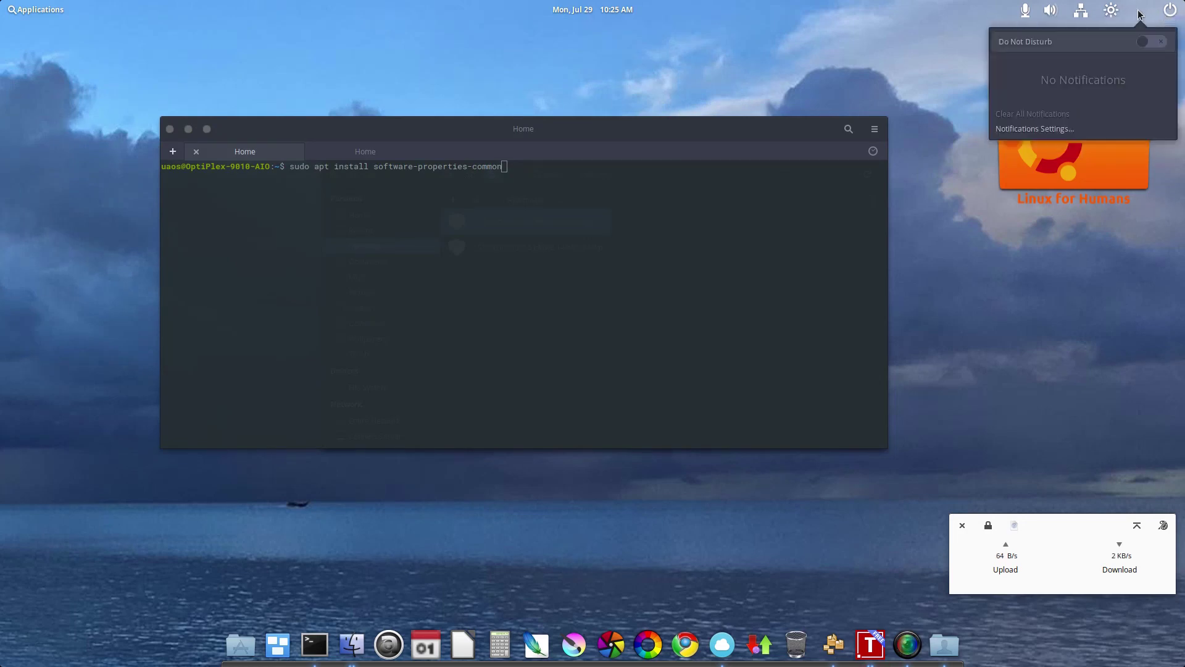
pyautogui.click(1170, 10)
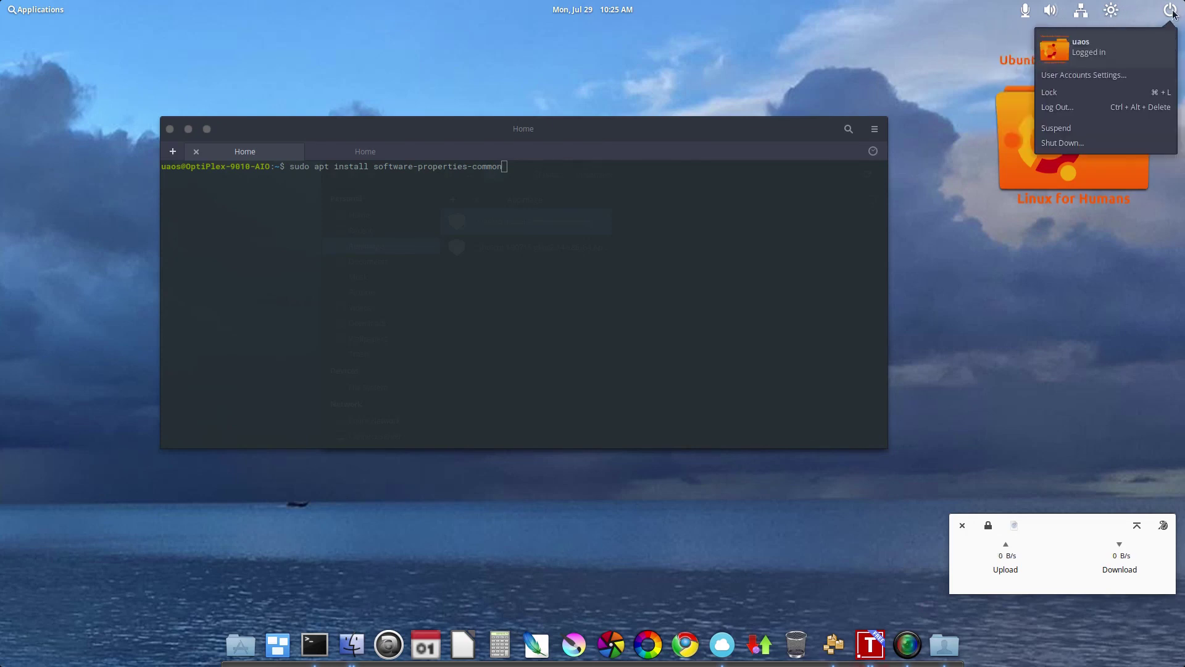
pyautogui.click(716, 75)
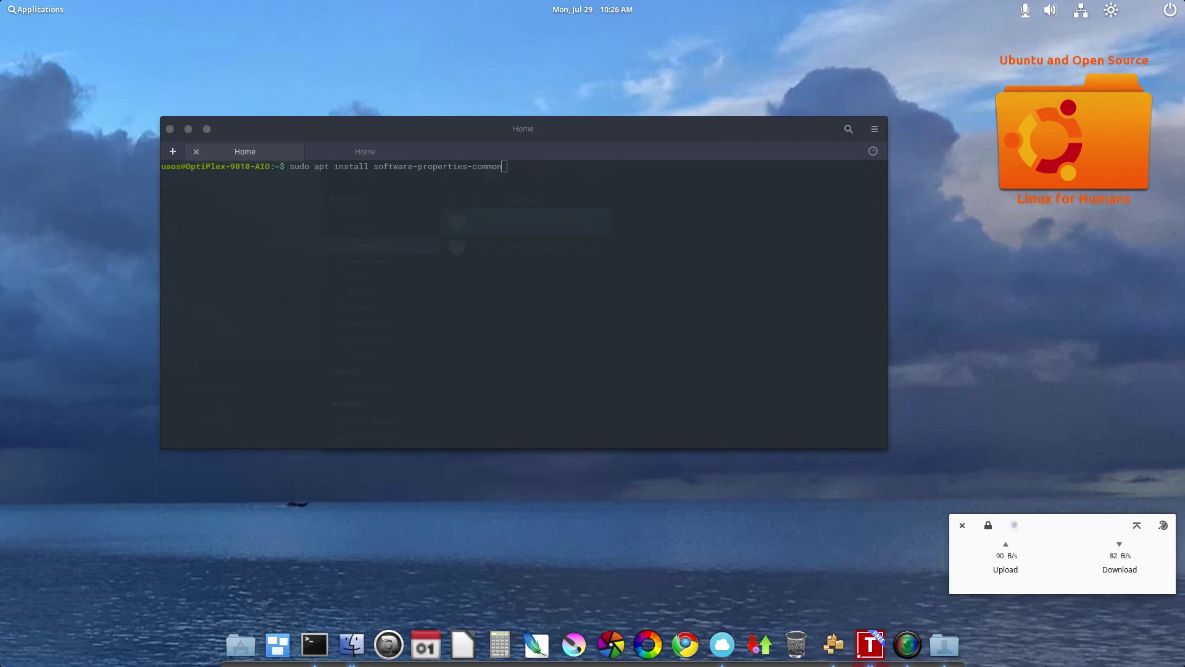
pyautogui.click(59, 11)
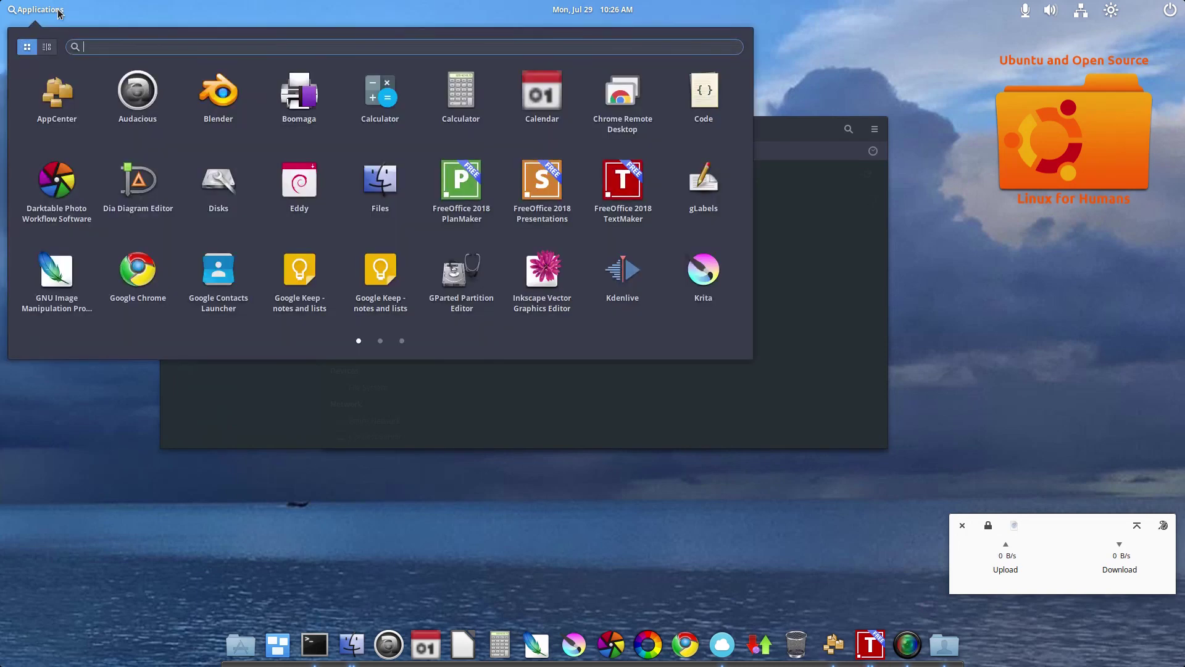
pyautogui.click(40, 48)
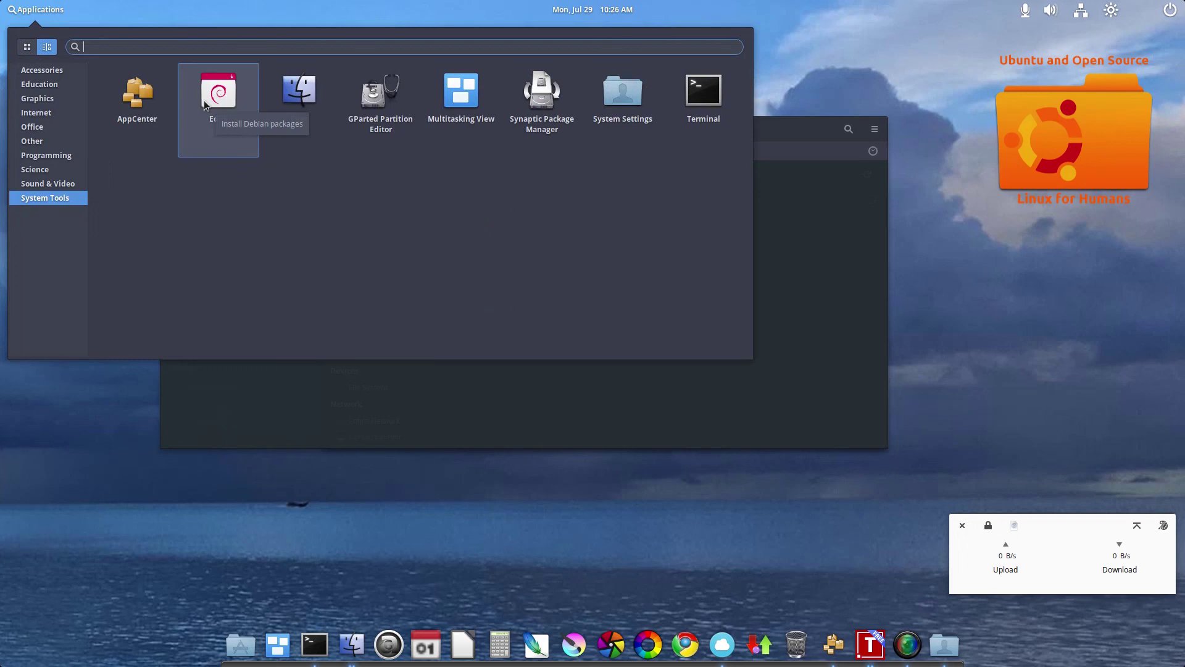
pyautogui.click(46, 72)
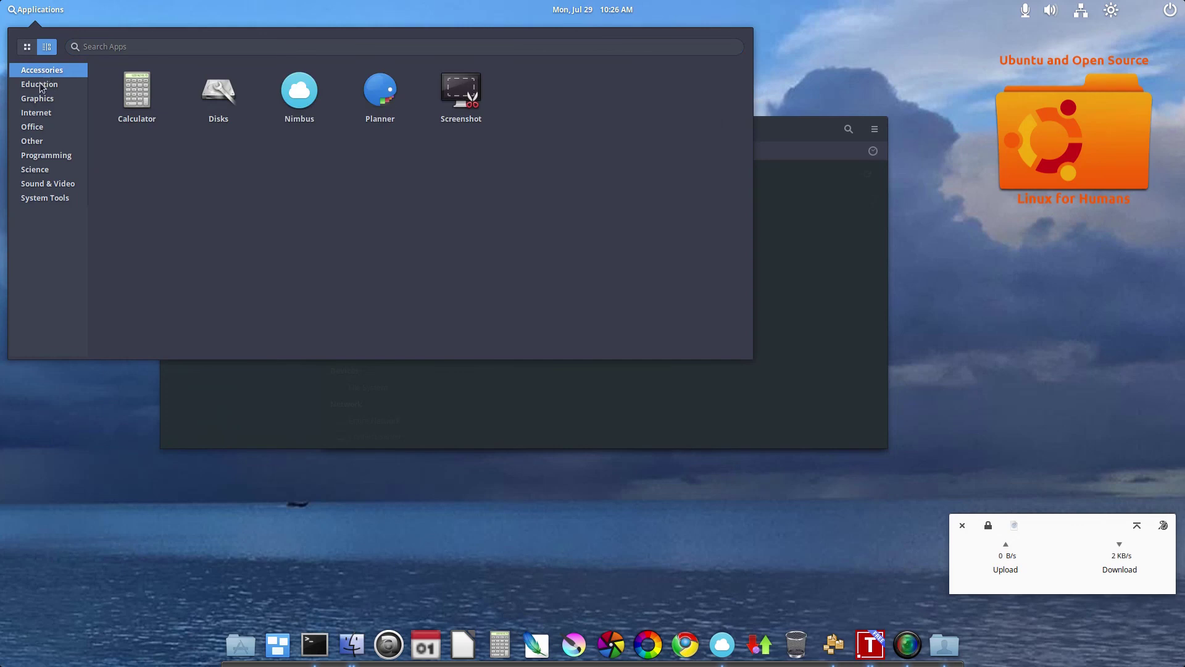
pyautogui.click(40, 85)
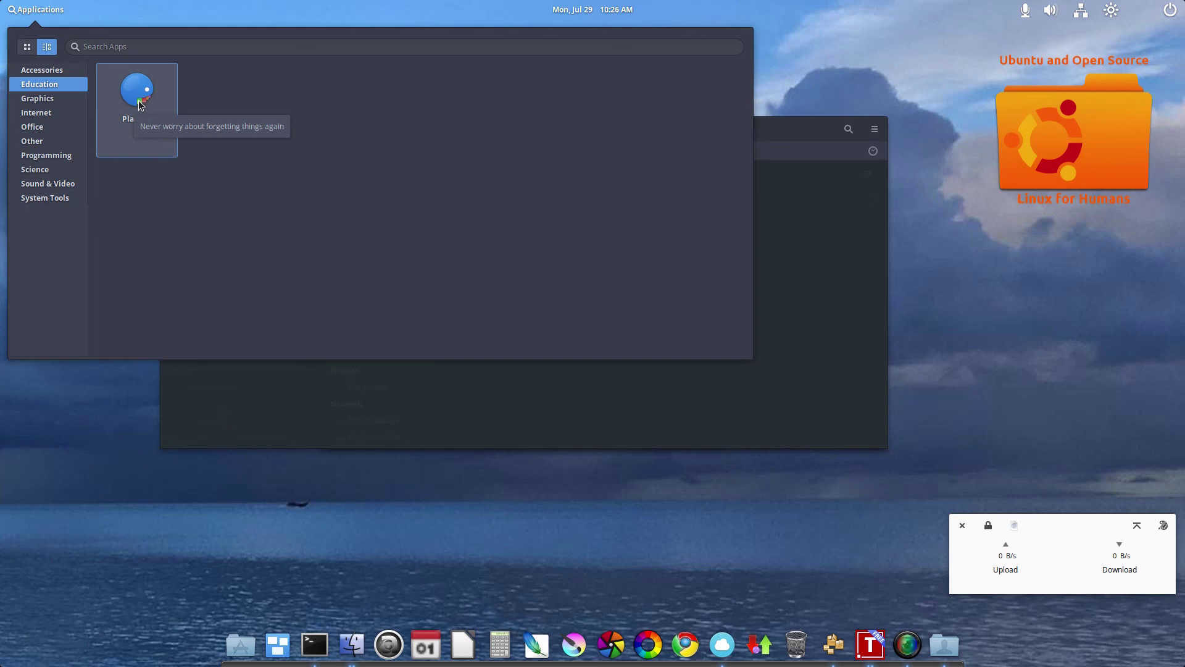
# Step: Dismiss the applications launcher and minimize both Terminal and Files to reveal the desktop
pyautogui.click(115, 452)
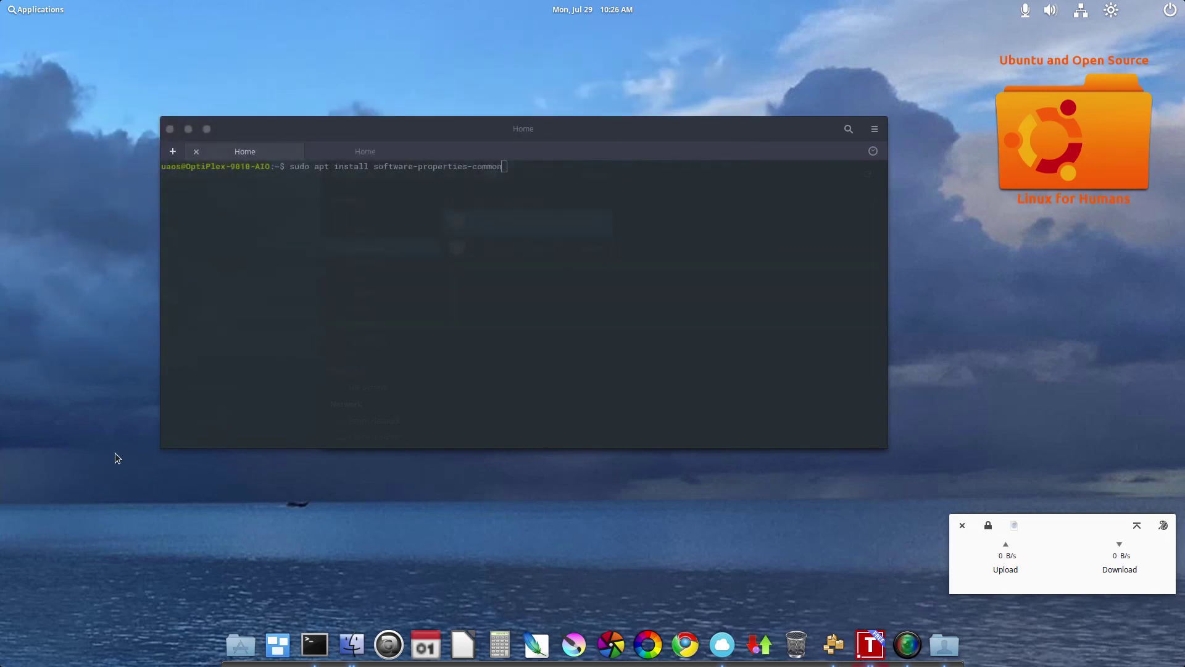
pyautogui.click(248, 131)
pyautogui.click(188, 129)
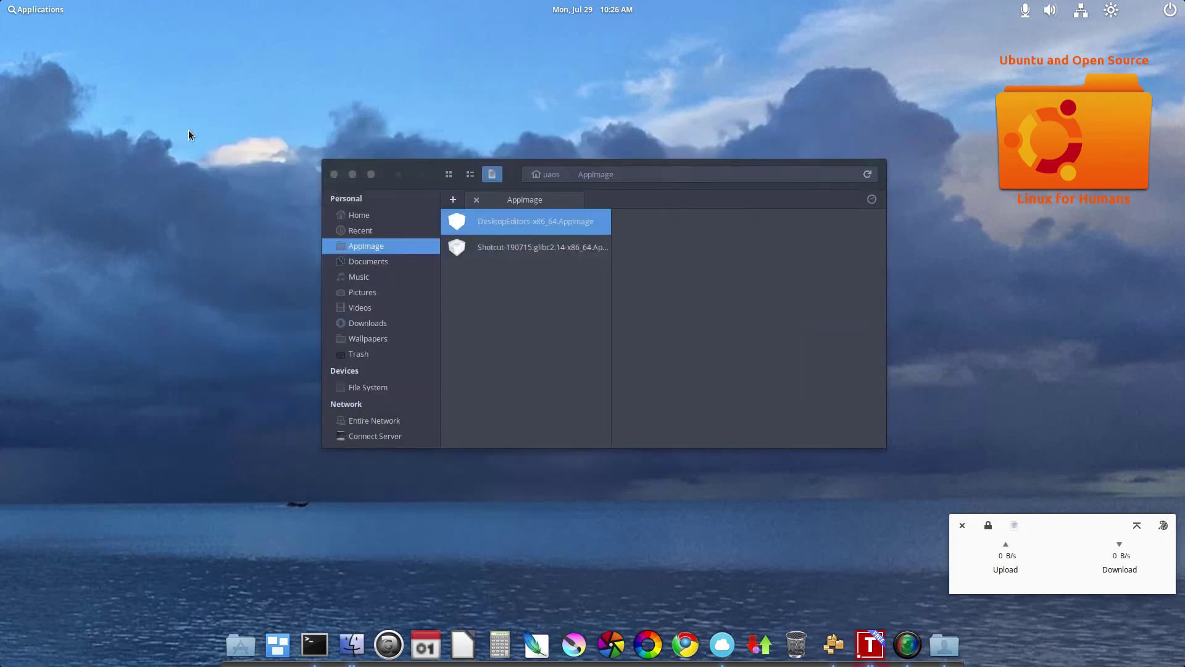
pyautogui.click(352, 175)
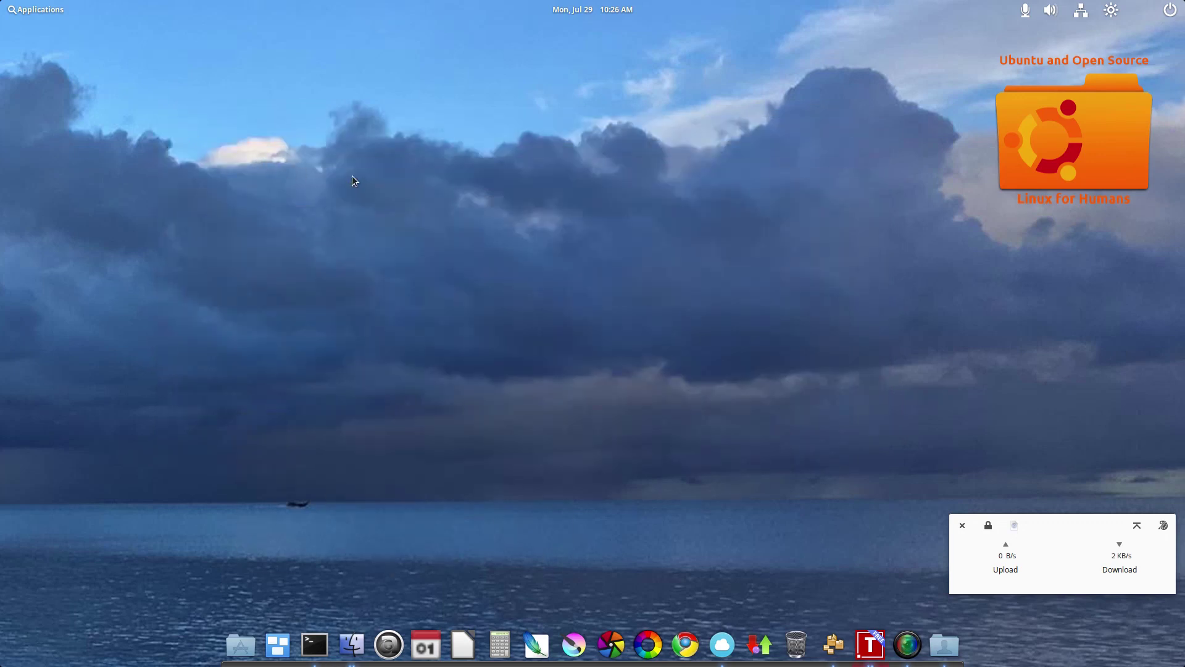